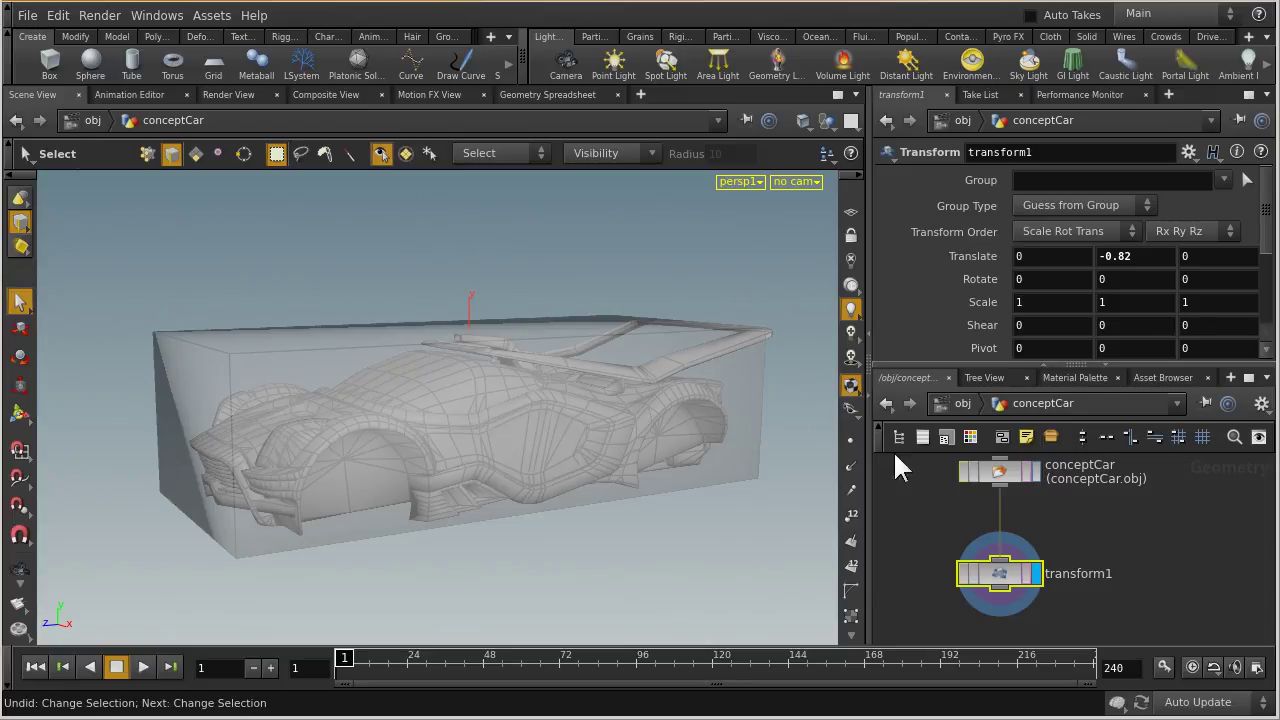
# Step: Return to the object level and hide the box_object1 box
pyautogui.click(956, 407)
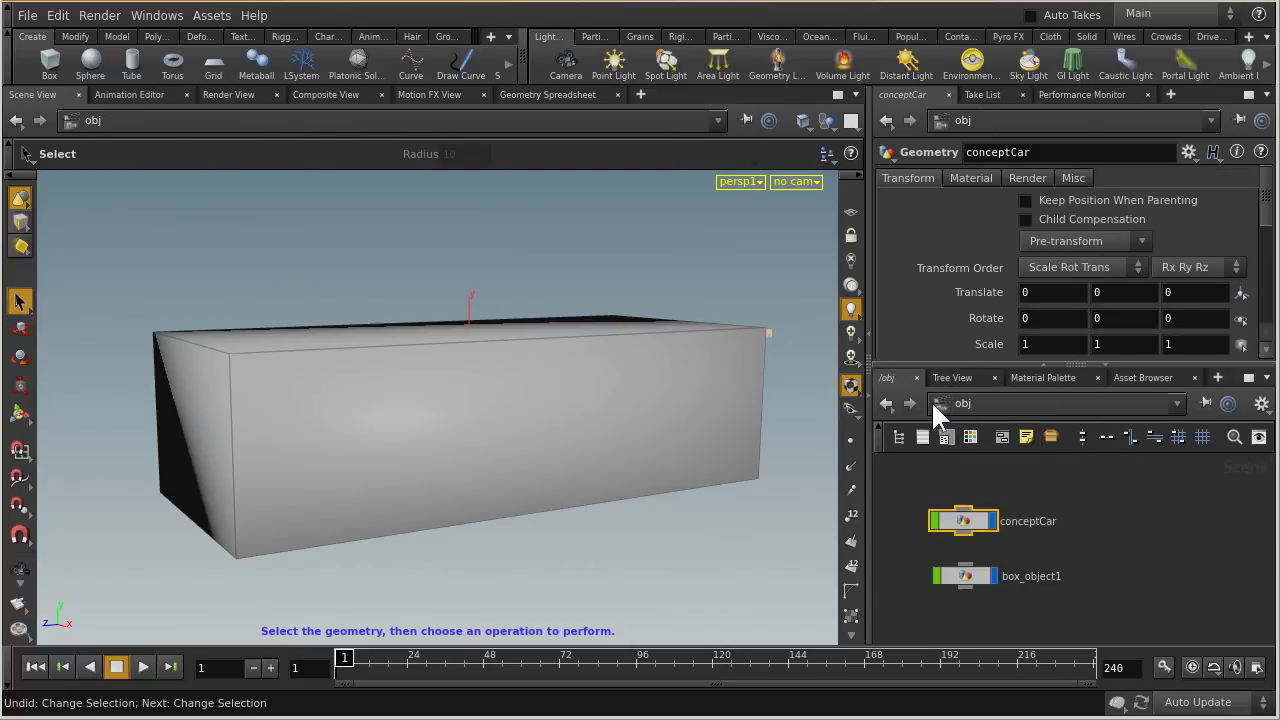
pyautogui.click(993, 575)
pyautogui.click(966, 576)
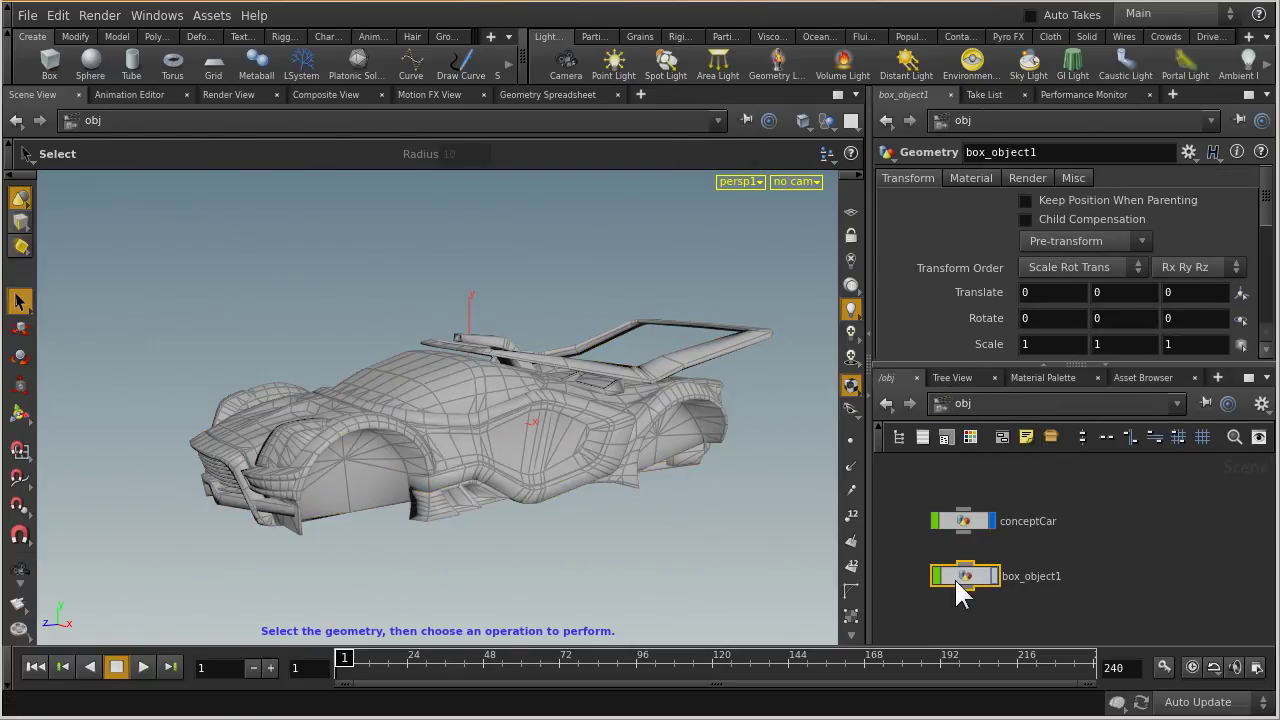
# Step: Rename box_object1 as resize_reference and place its node above conceptCar in the network
pyautogui.doubleClick(1030, 577)
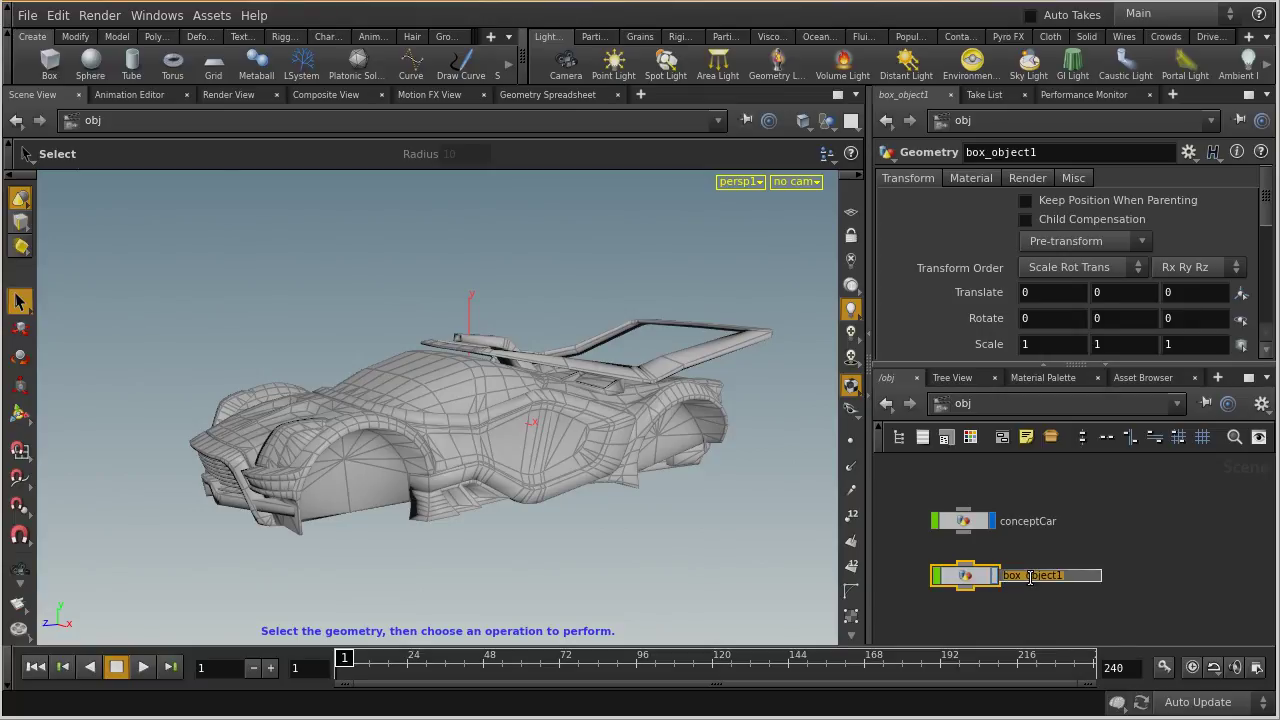
pyautogui.write('resize_reference')
pyautogui.press('Return')
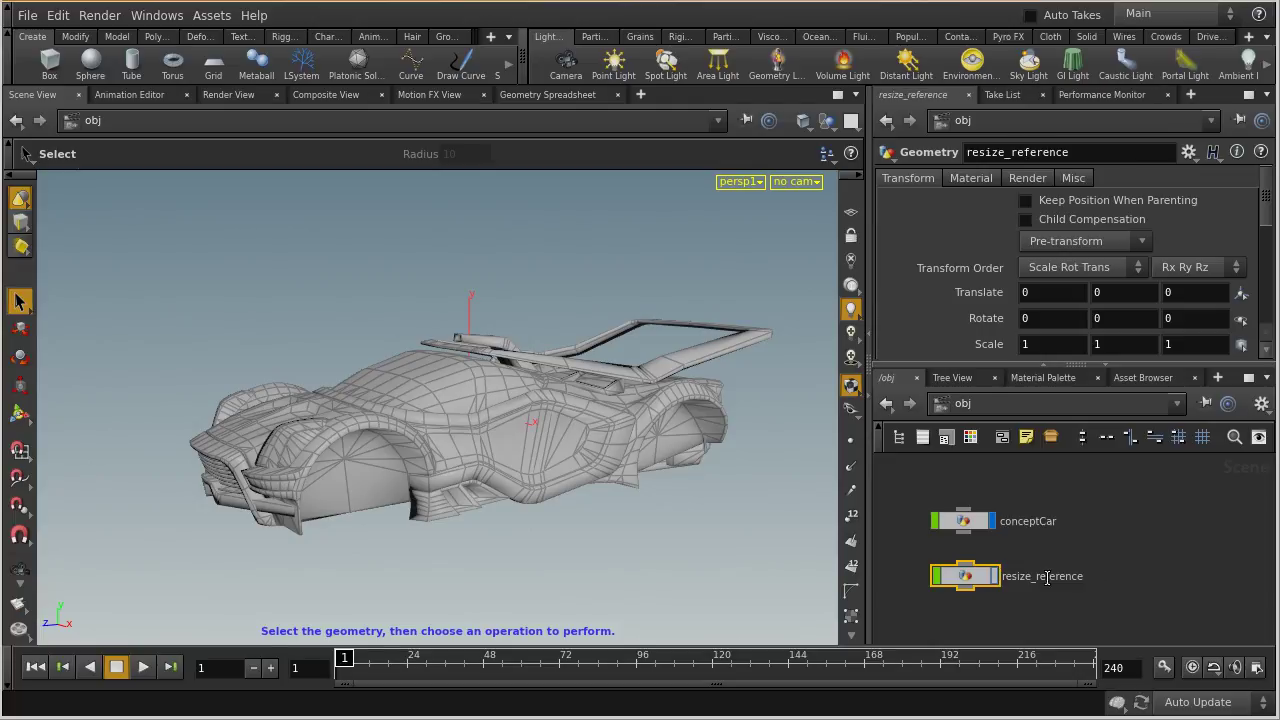
pyautogui.moveTo(963, 576); pyautogui.dragTo(952, 552)
pyautogui.moveTo(951, 486); pyautogui.dragTo(955, 497)
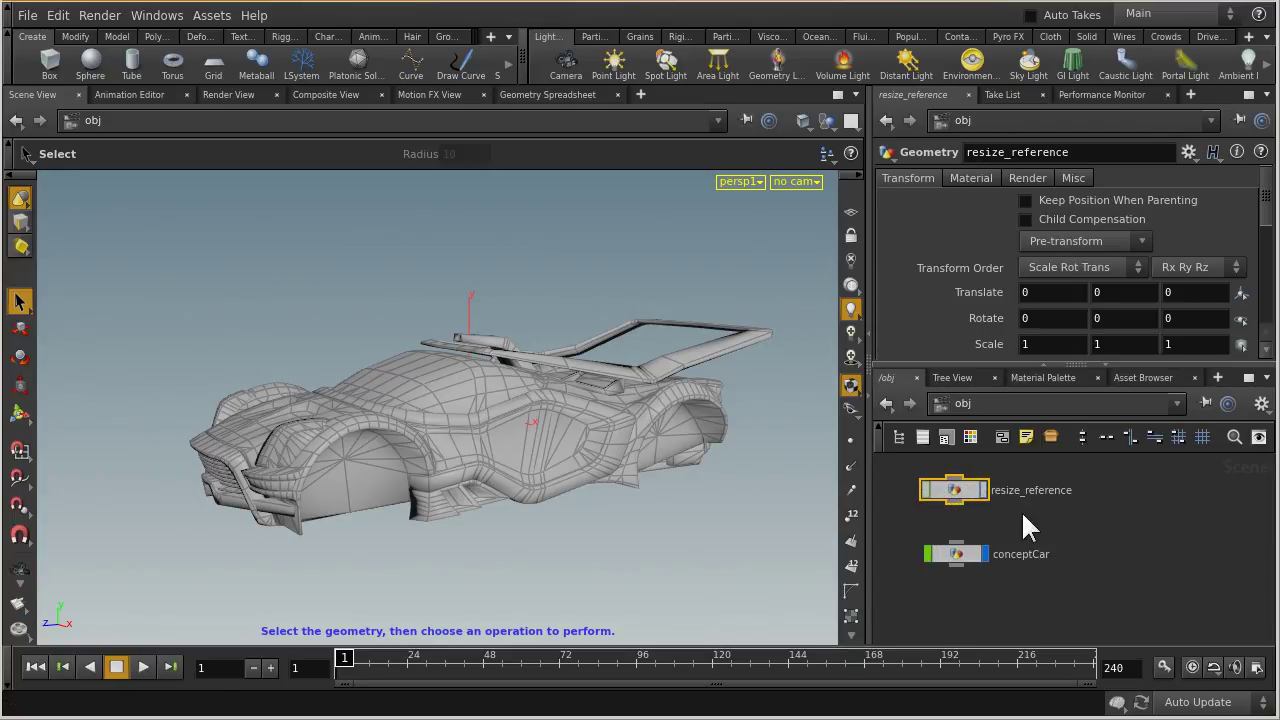
pyautogui.click(1157, 511)
# Step: Examine the concept car's bodywork, roof and rear wing from several angles
pyautogui.press('Escape')
pyautogui.moveTo(651, 509); pyautogui.dragTo(757, 566)
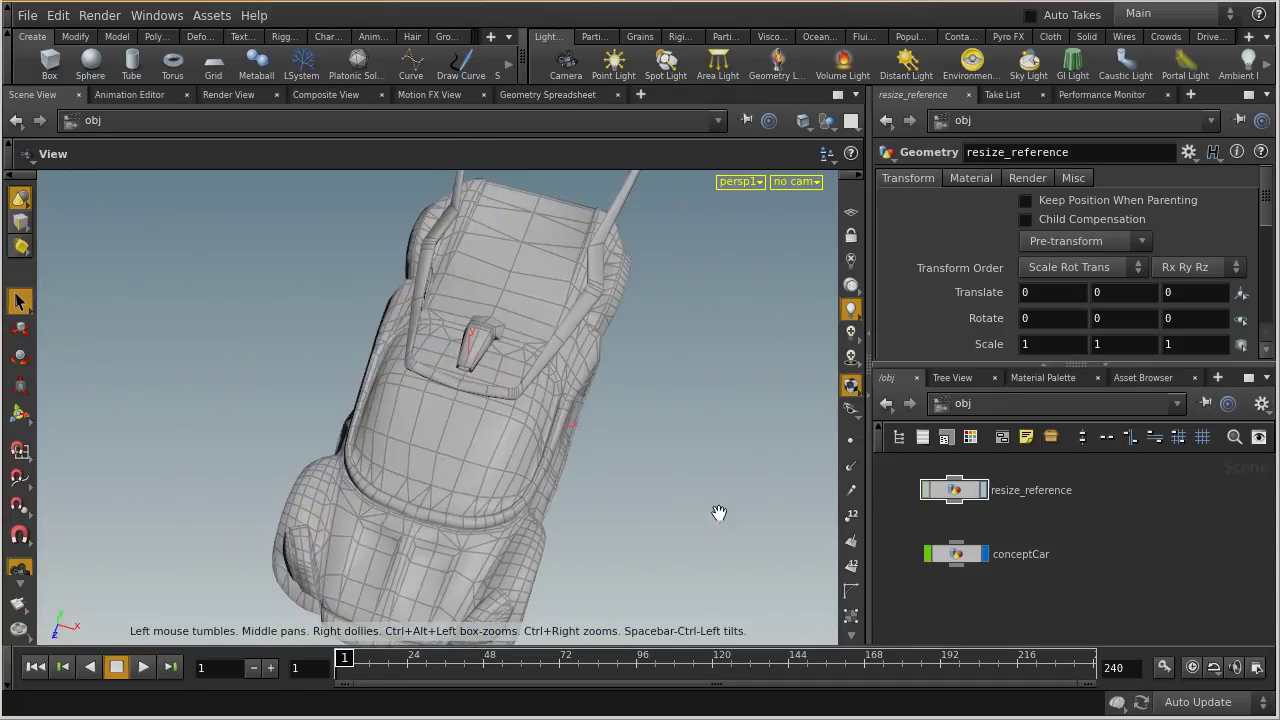
pyautogui.moveTo(604, 303); pyautogui.dragTo(490, 442)
pyautogui.moveTo(337, 357); pyautogui.dragTo(266, 257)
pyautogui.moveTo(559, 403); pyautogui.dragTo(414, 366)
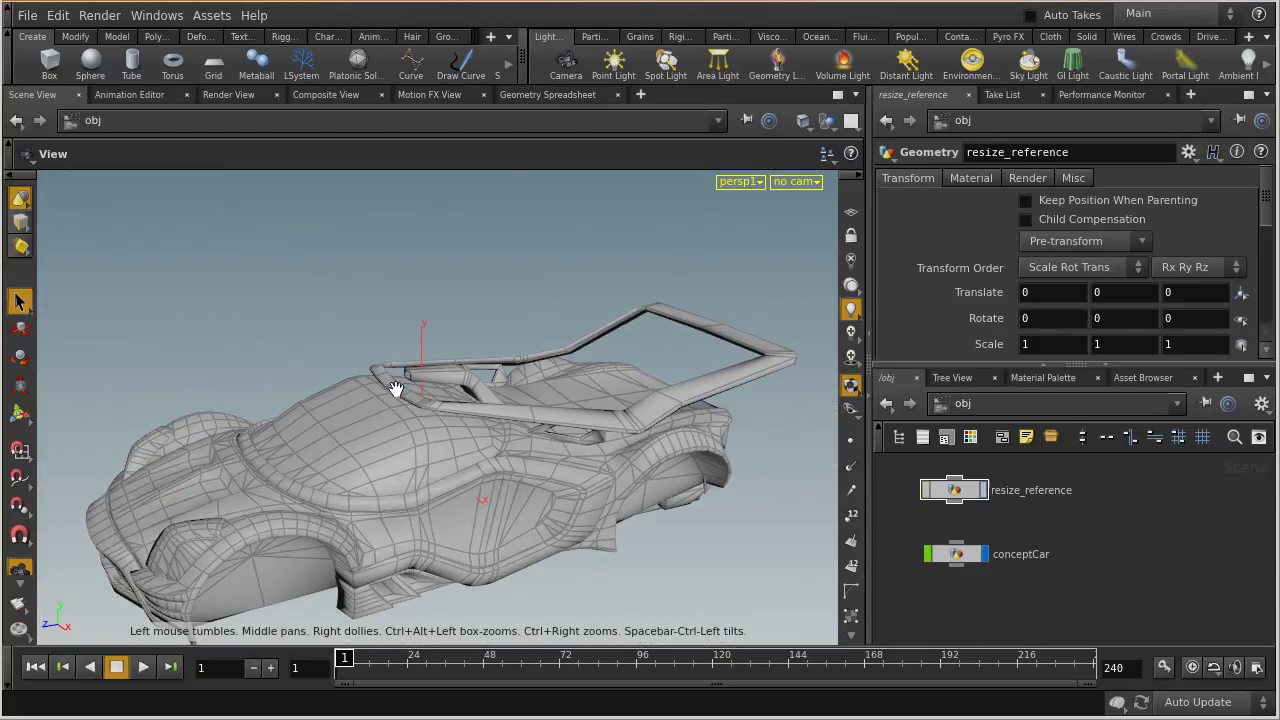
pyautogui.moveTo(391, 383); pyautogui.dragTo(353, 373, button='middle')
pyautogui.moveTo(320, 410); pyautogui.dragTo(532, 387, button='right')
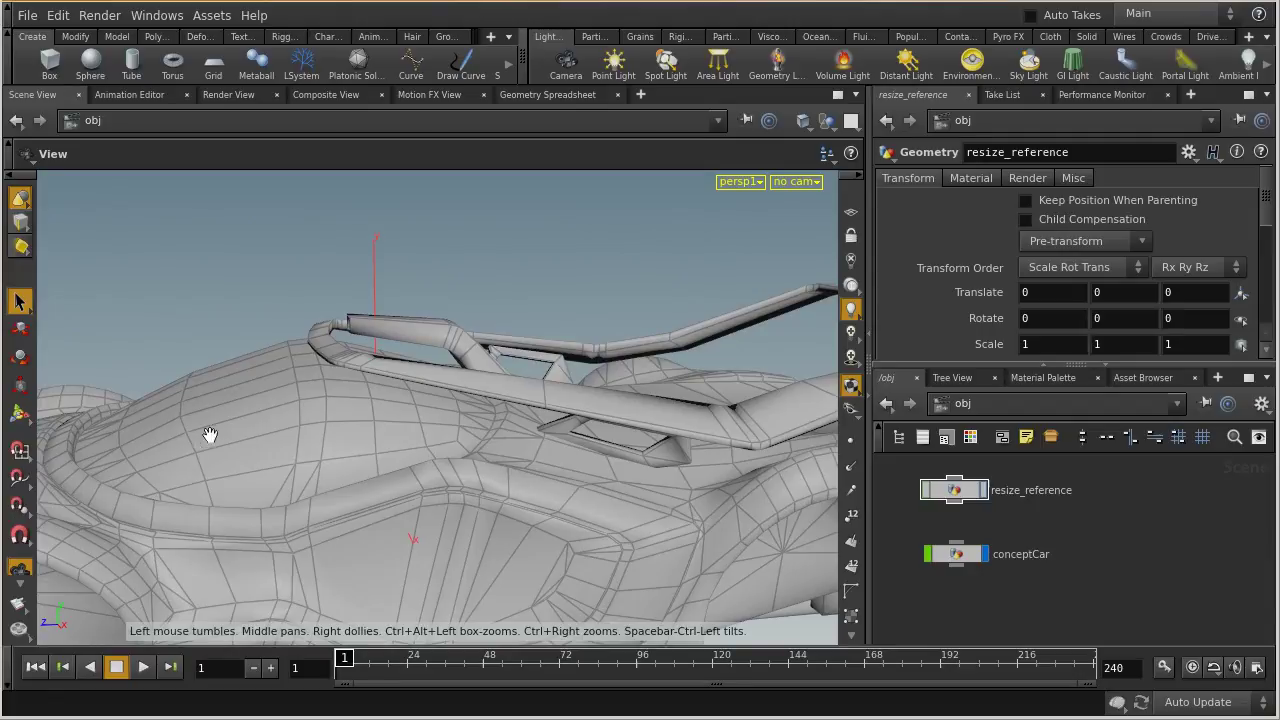
pyautogui.moveTo(203, 437); pyautogui.dragTo(461, 388, button='middle')
pyautogui.moveTo(461, 388)
pyautogui.mouseDown()
pyautogui.moveTo(423, 406)
pyautogui.moveTo(457, 411)
pyautogui.mouseUp()
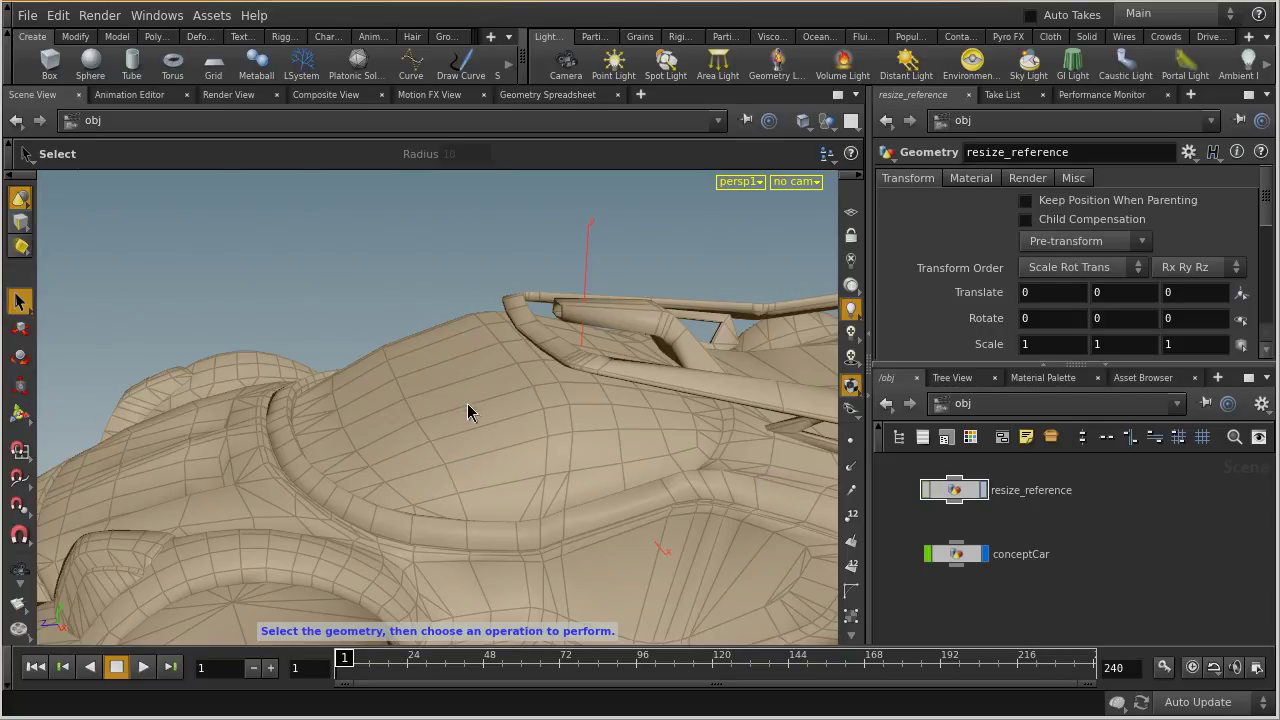
# Step: Enter the conceptCar geometry network and select the transform1 node
pyautogui.doubleClick(952, 555)
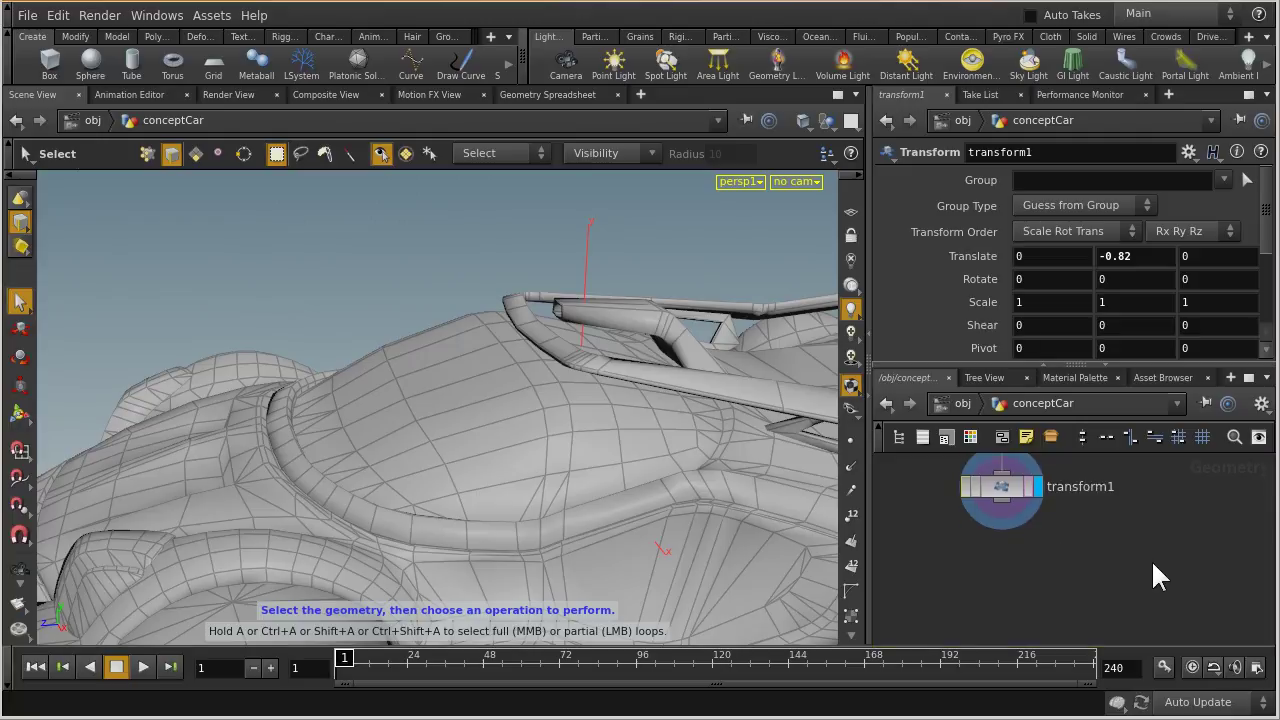
pyautogui.click(998, 505)
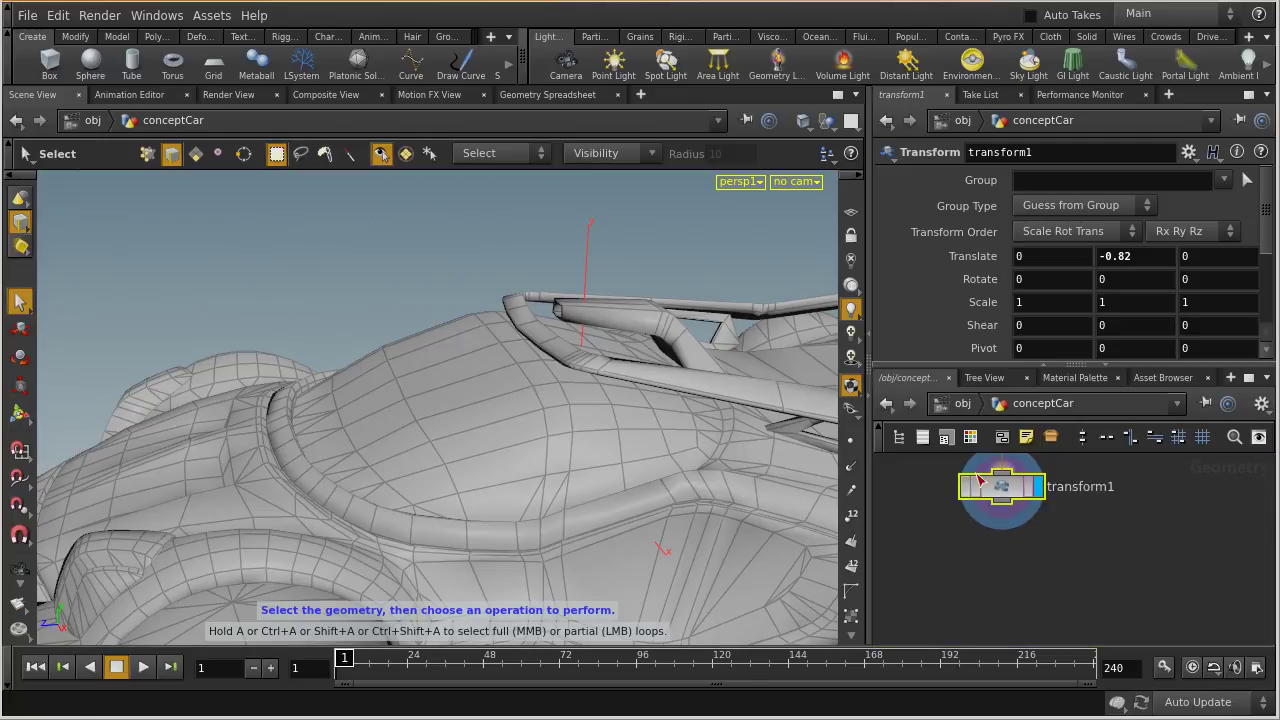
pyautogui.moveTo(1138, 500); pyautogui.dragTo(1112, 481, button='middle')
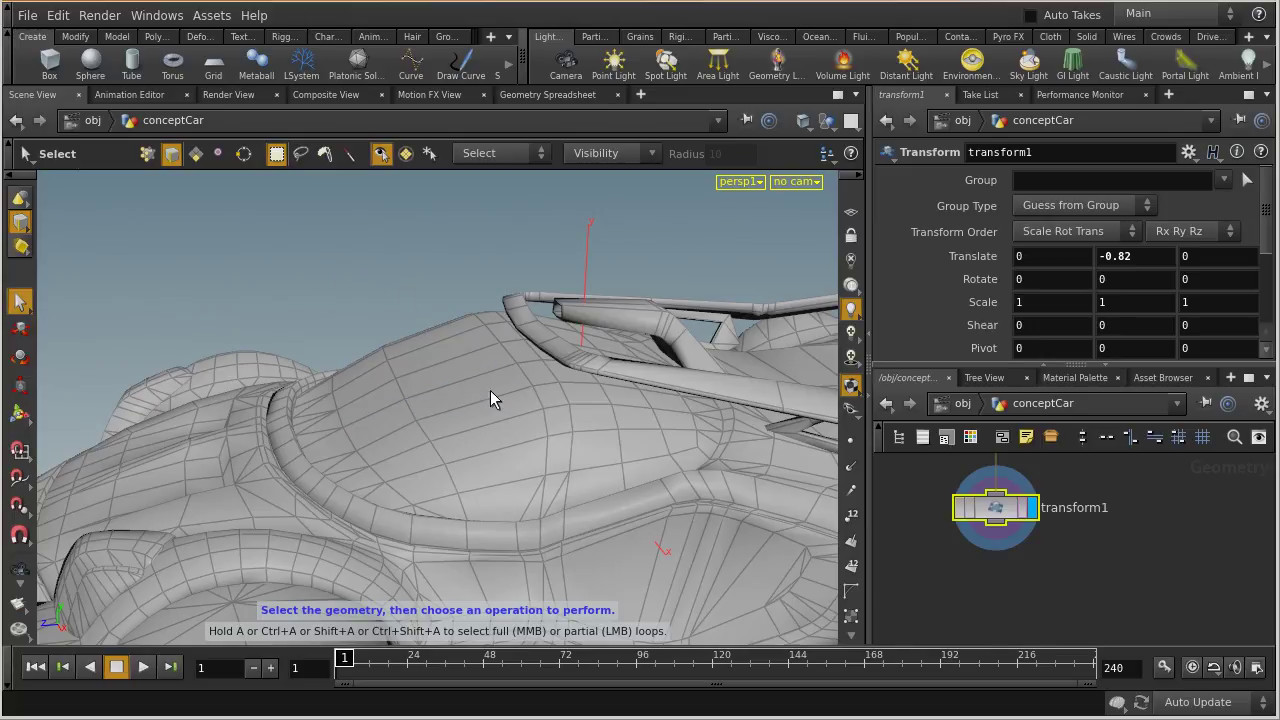
# Step: Set the geometry selection type to Points with the car's rear wing in view
pyautogui.press('Escape')
pyautogui.moveTo(466, 316); pyautogui.dragTo(643, 486)
pyautogui.press('s')
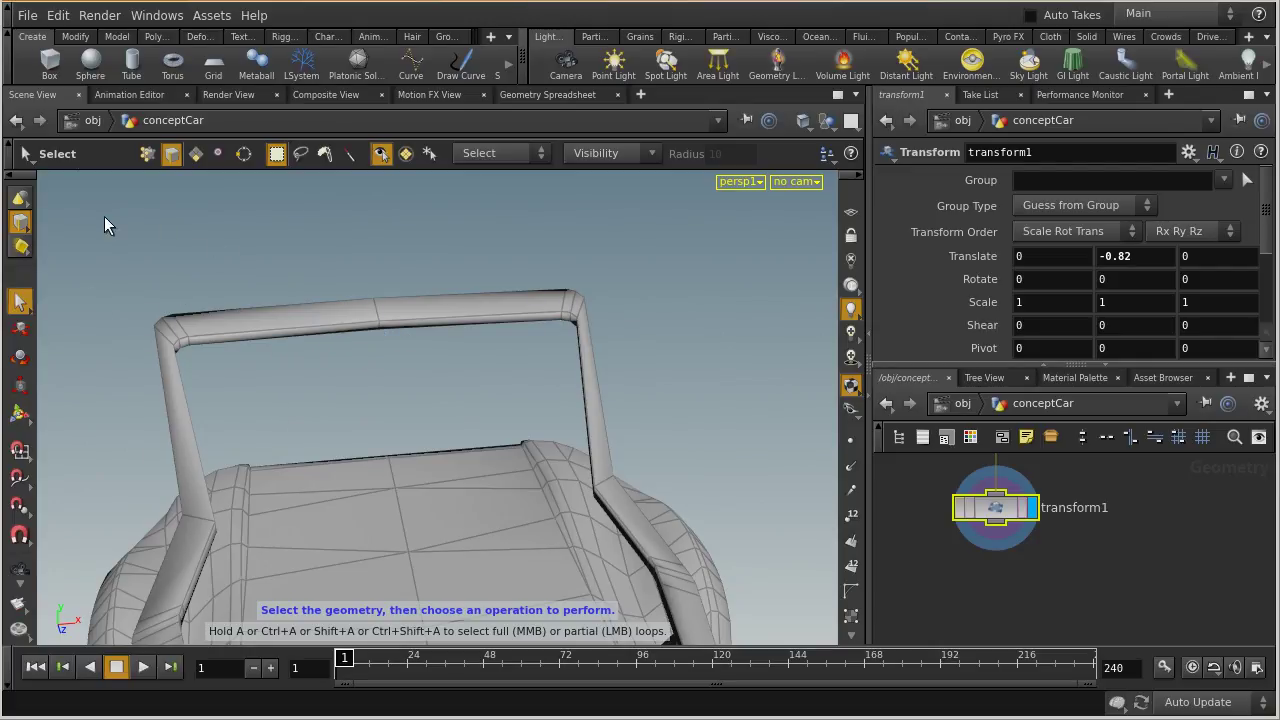
pyautogui.click(16, 225)
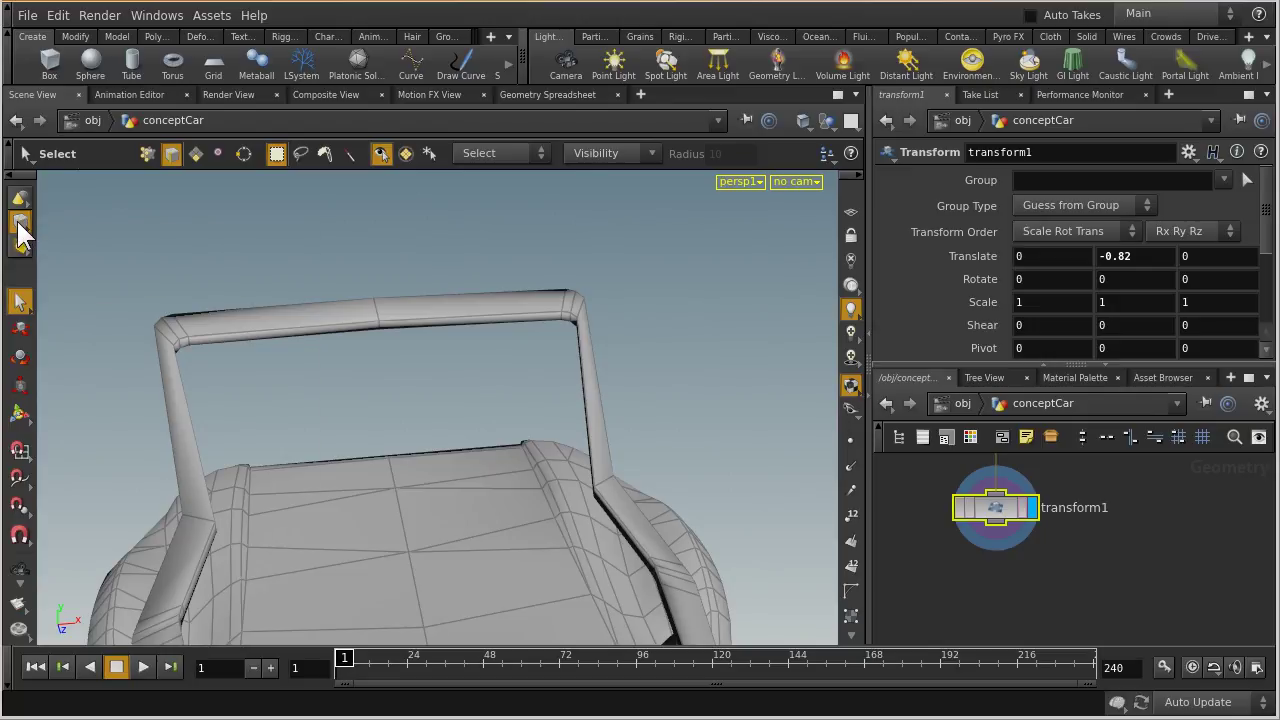
pyautogui.rightClick(19, 227)
pyautogui.click(228, 250)
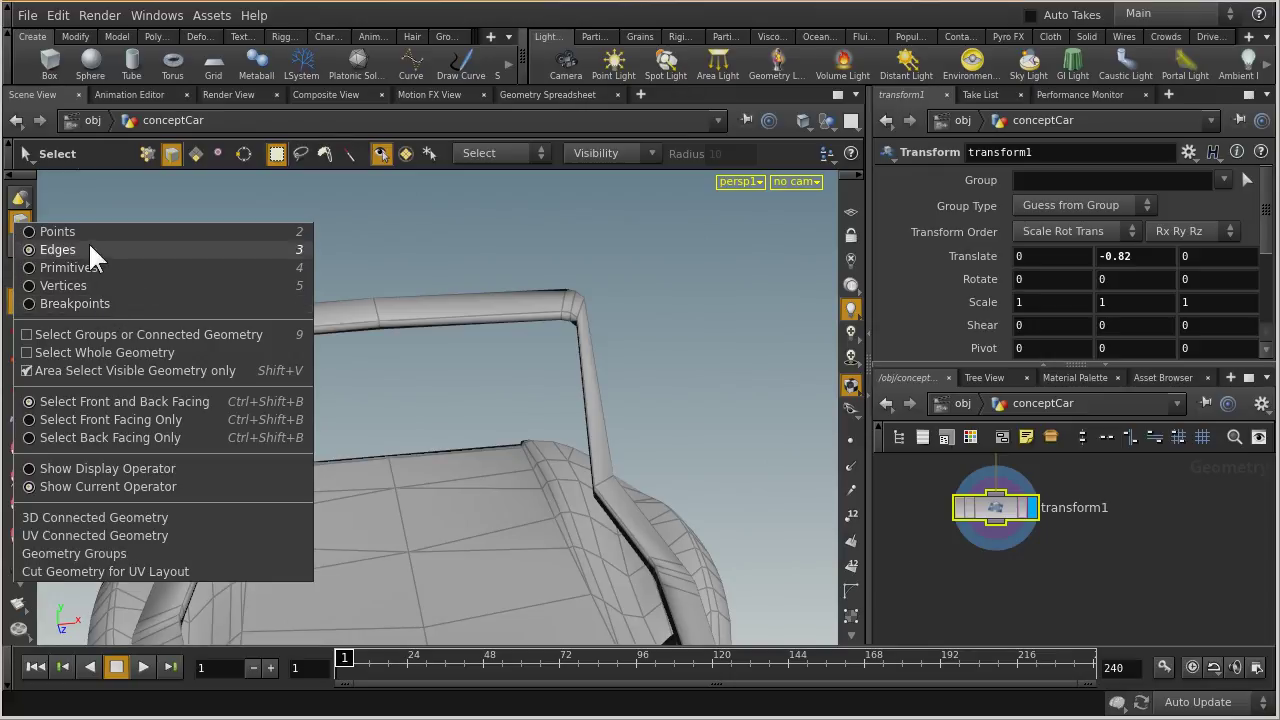
pyautogui.click(32, 229)
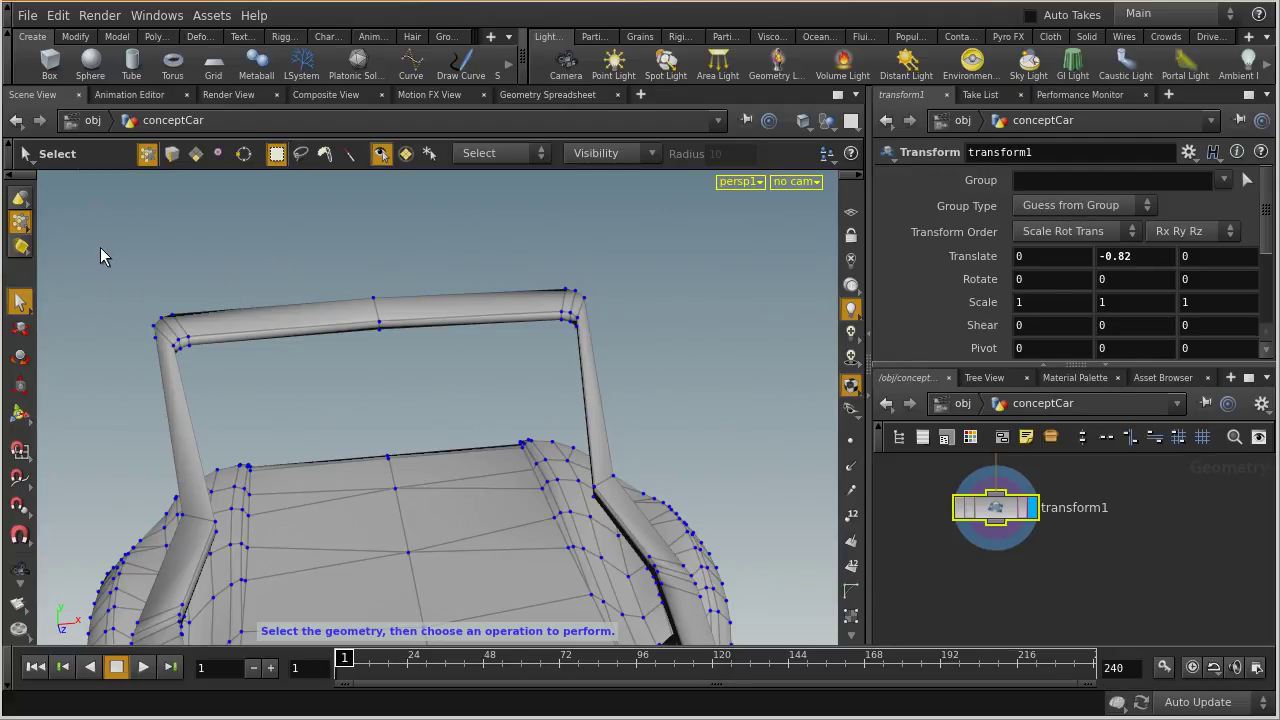
# Step: Try to box-select the points along the rear wing's crossbar, check the selection from the side and clear it
pyautogui.moveTo(78, 209); pyautogui.dragTo(682, 396)
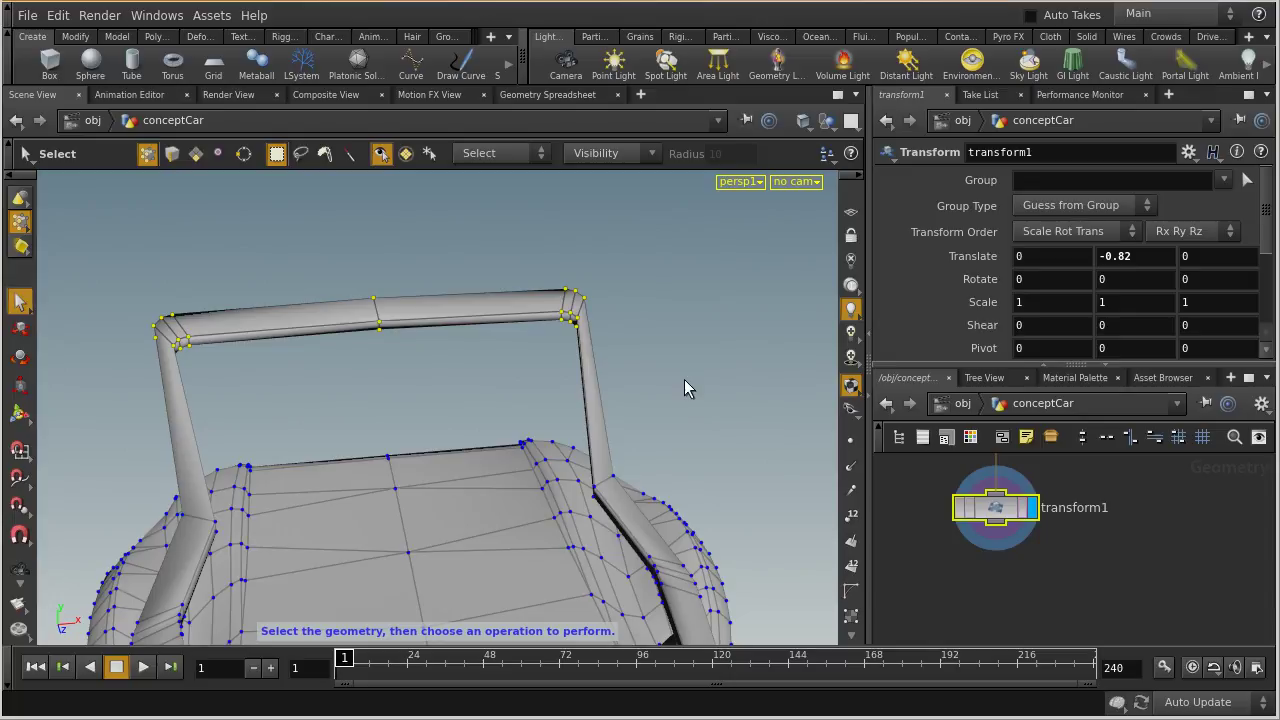
pyautogui.press('space')
pyautogui.moveTo(682, 390); pyautogui.dragTo(460, 359)
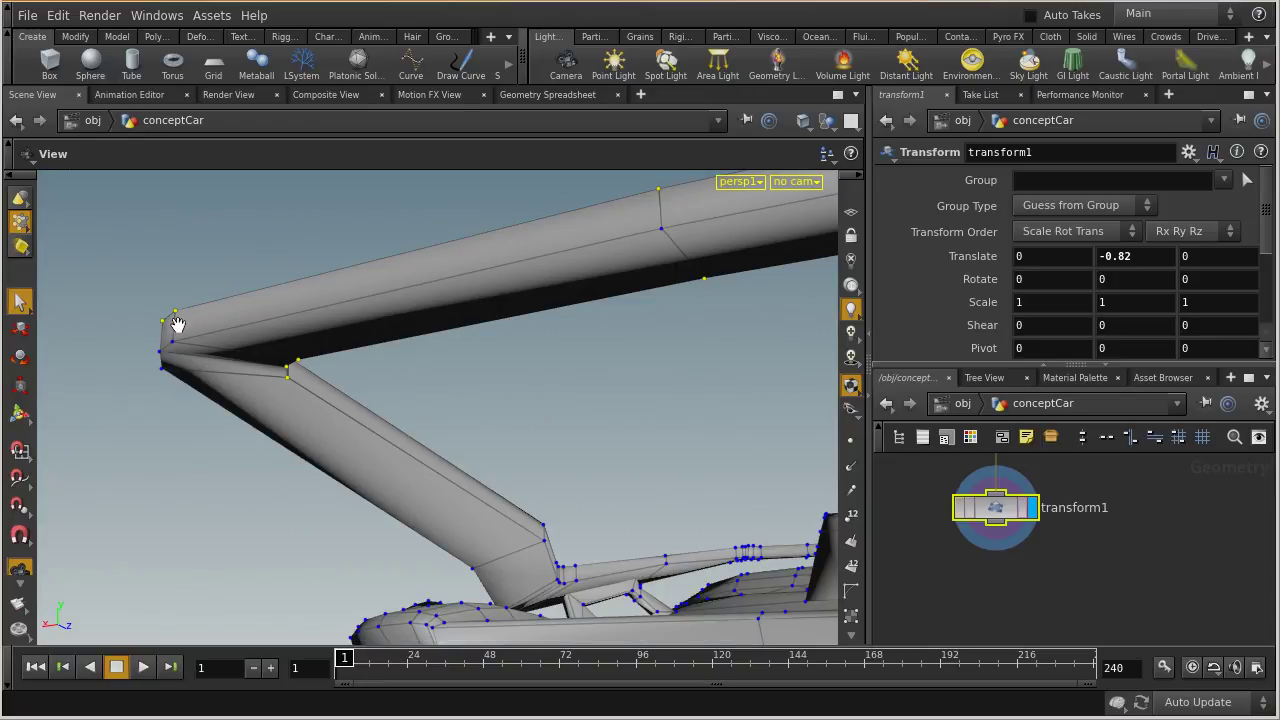
pyautogui.moveTo(127, 295); pyautogui.dragTo(526, 420)
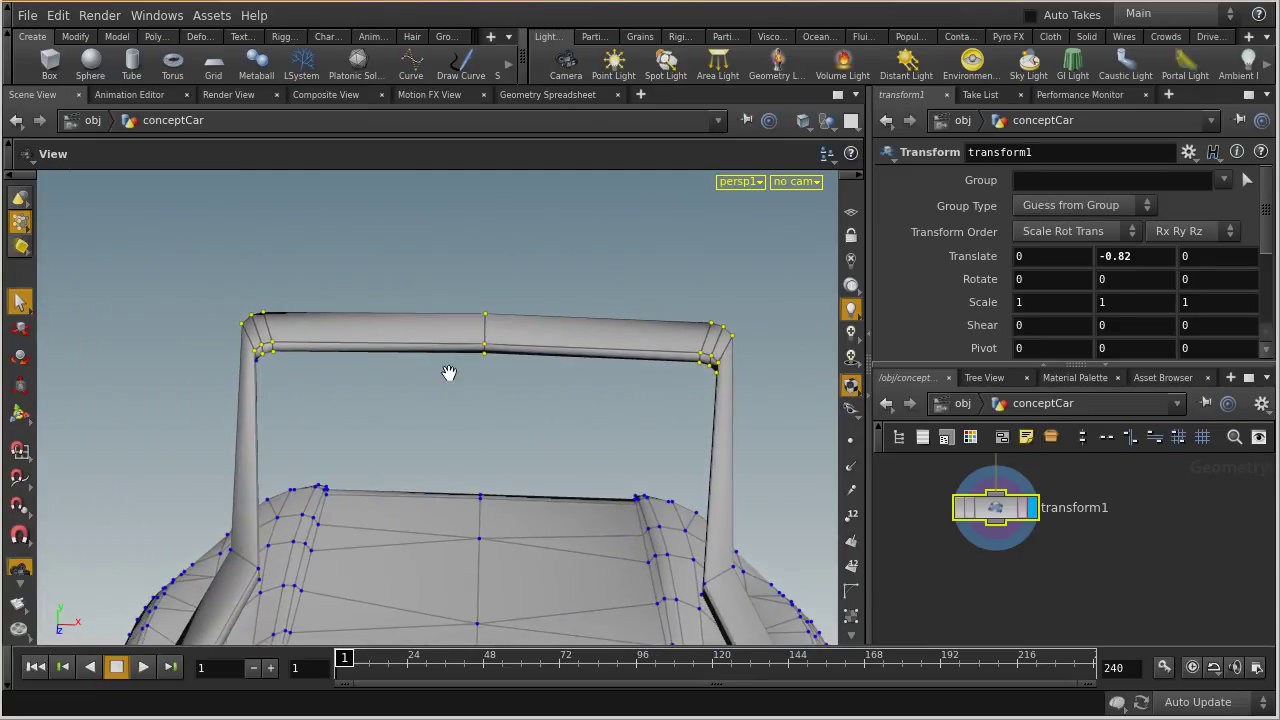
pyautogui.press('s')
pyautogui.click(372, 263)
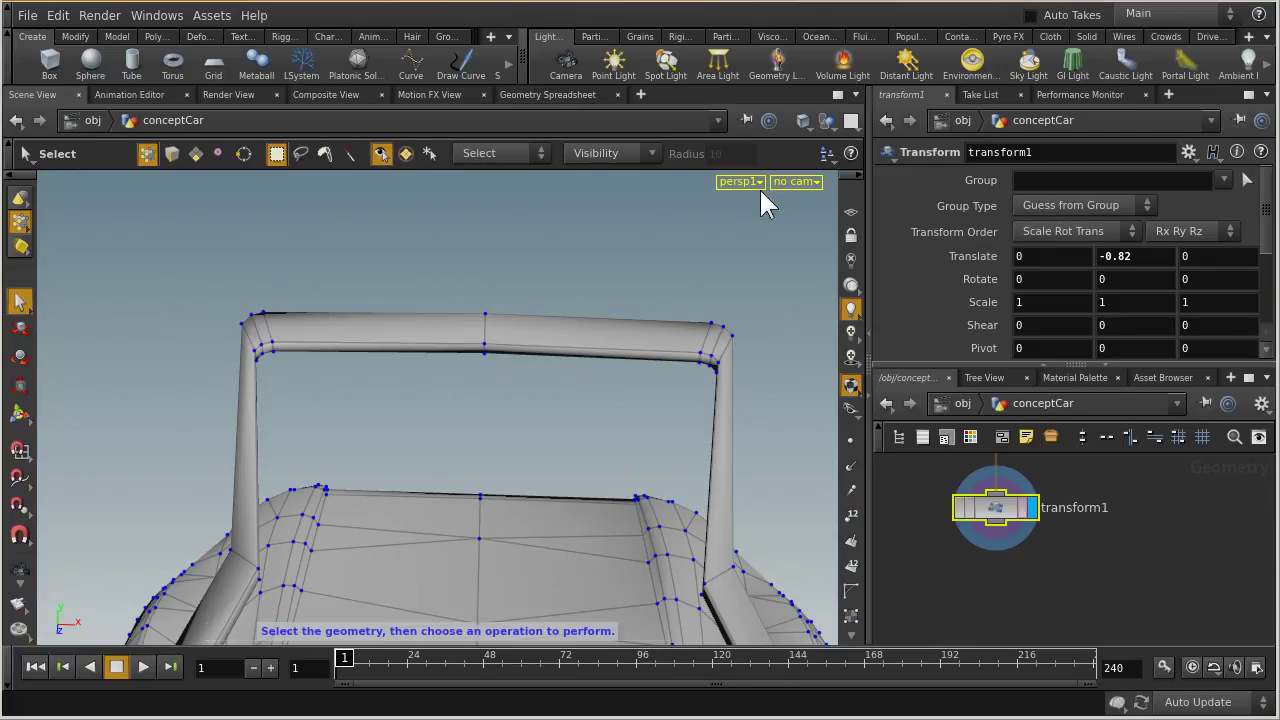
# Step: Display the model in Wireframe and box-select the points at the middle of the rear wing's crossbar
pyautogui.click(803, 120)
pyautogui.click(848, 179)
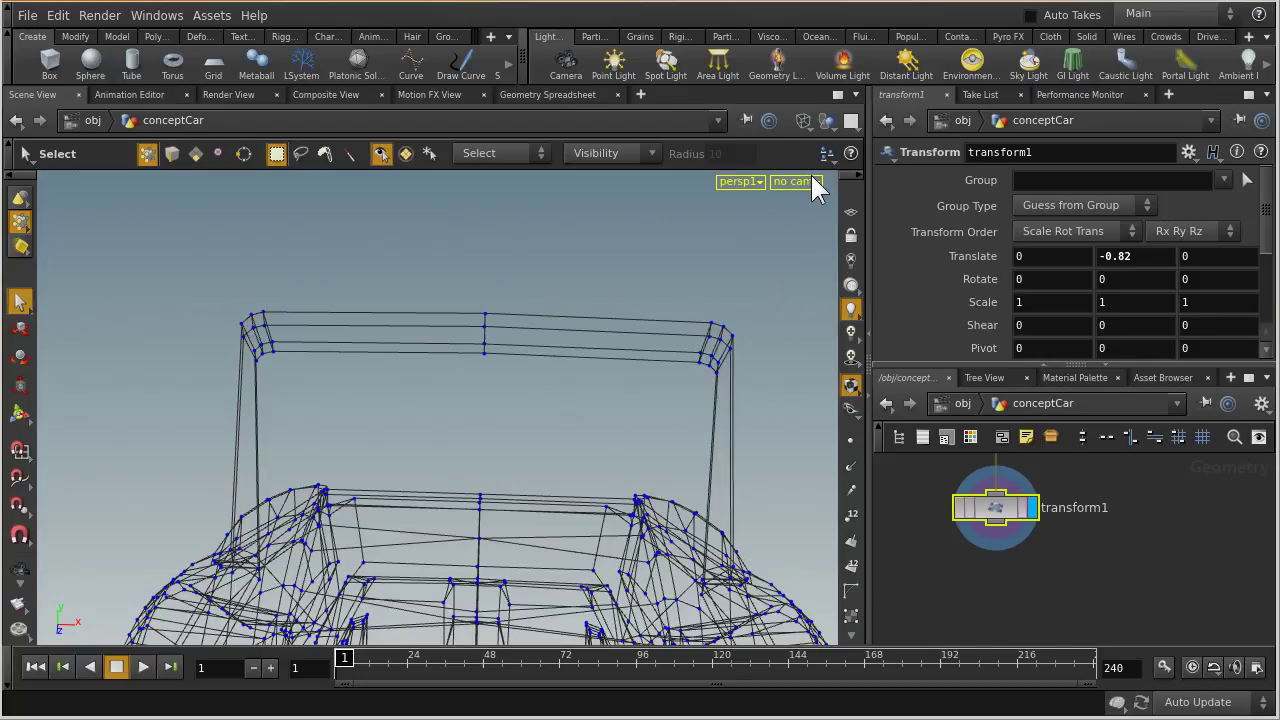
pyautogui.keyDown('alt'); pyautogui.moveTo(261, 359); pyautogui.dragTo(547, 358, button='right'); pyautogui.keyUp('alt')
pyautogui.keyDown('alt'); pyautogui.moveTo(349, 334); pyautogui.dragTo(669, 355, button='middle'); pyautogui.keyUp('alt')
pyautogui.moveTo(669, 355); pyautogui.dragTo(515, 316)
pyautogui.press('s')
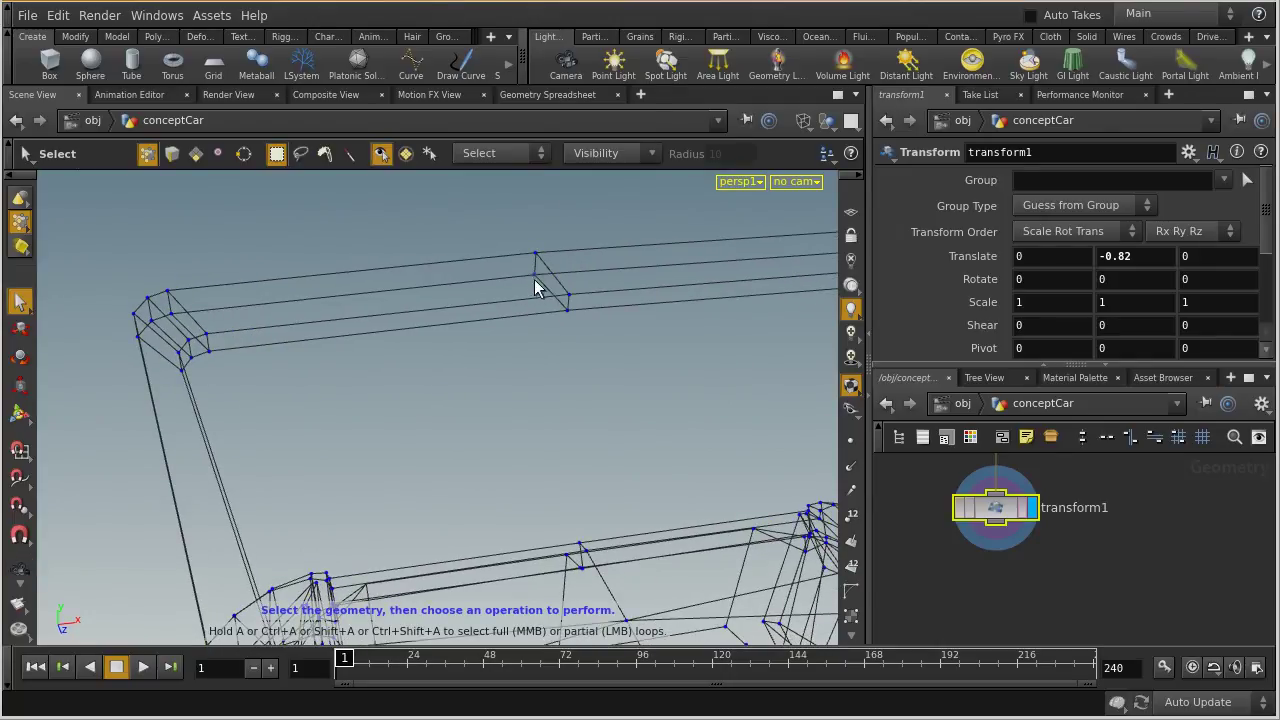
pyautogui.moveTo(468, 204); pyautogui.dragTo(565, 336)
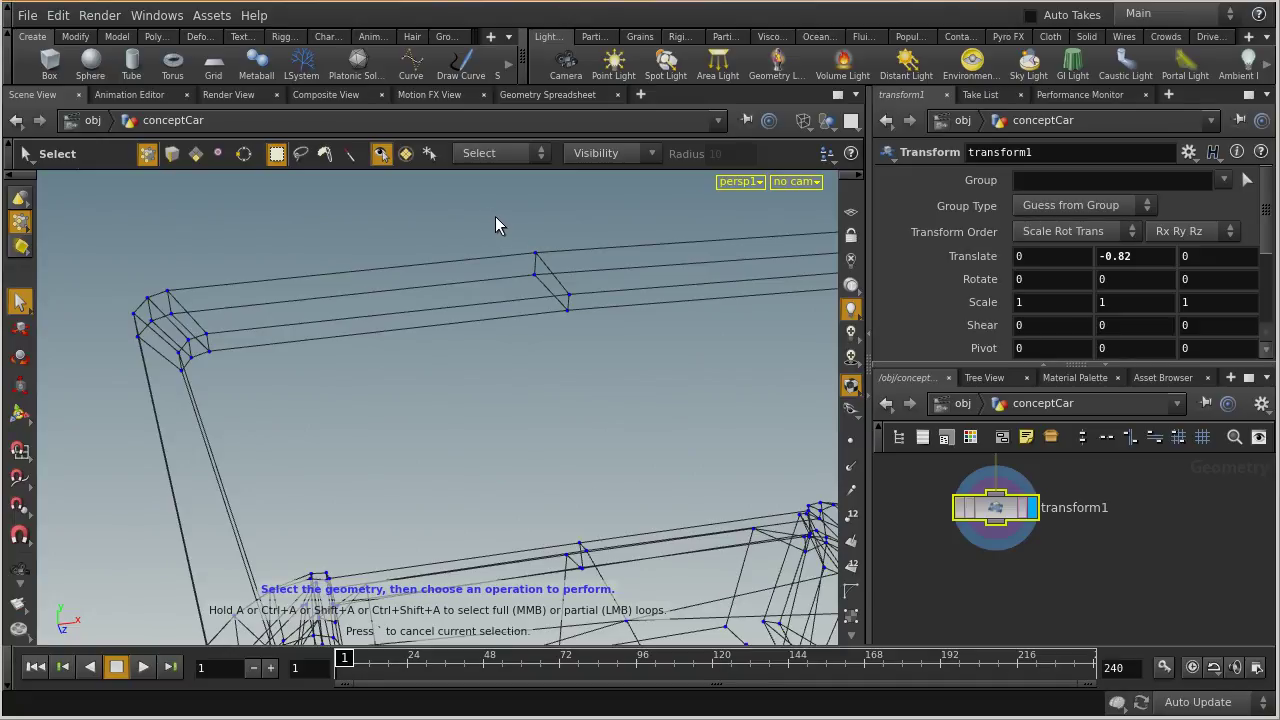
pyautogui.moveTo(486, 213); pyautogui.dragTo(630, 378)
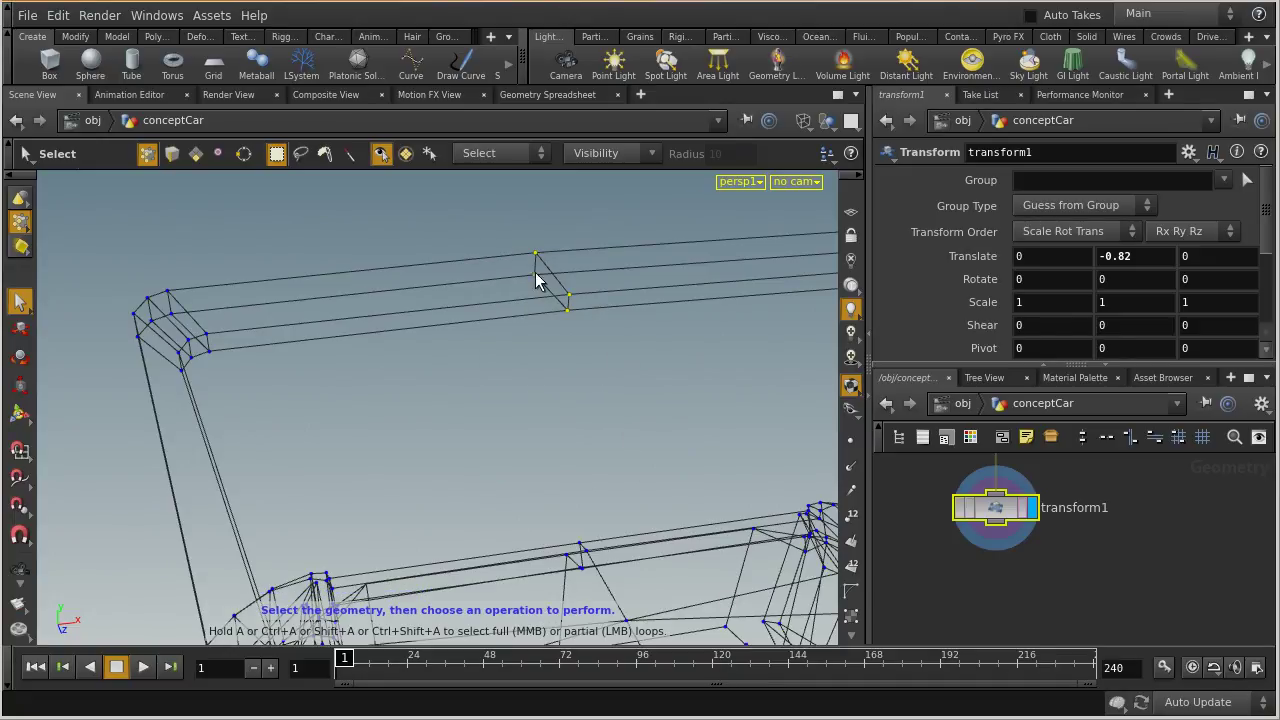
# Step: Set the viewport shading to Smooth Shaded
pyautogui.click(759, 184)
pyautogui.click(806, 120)
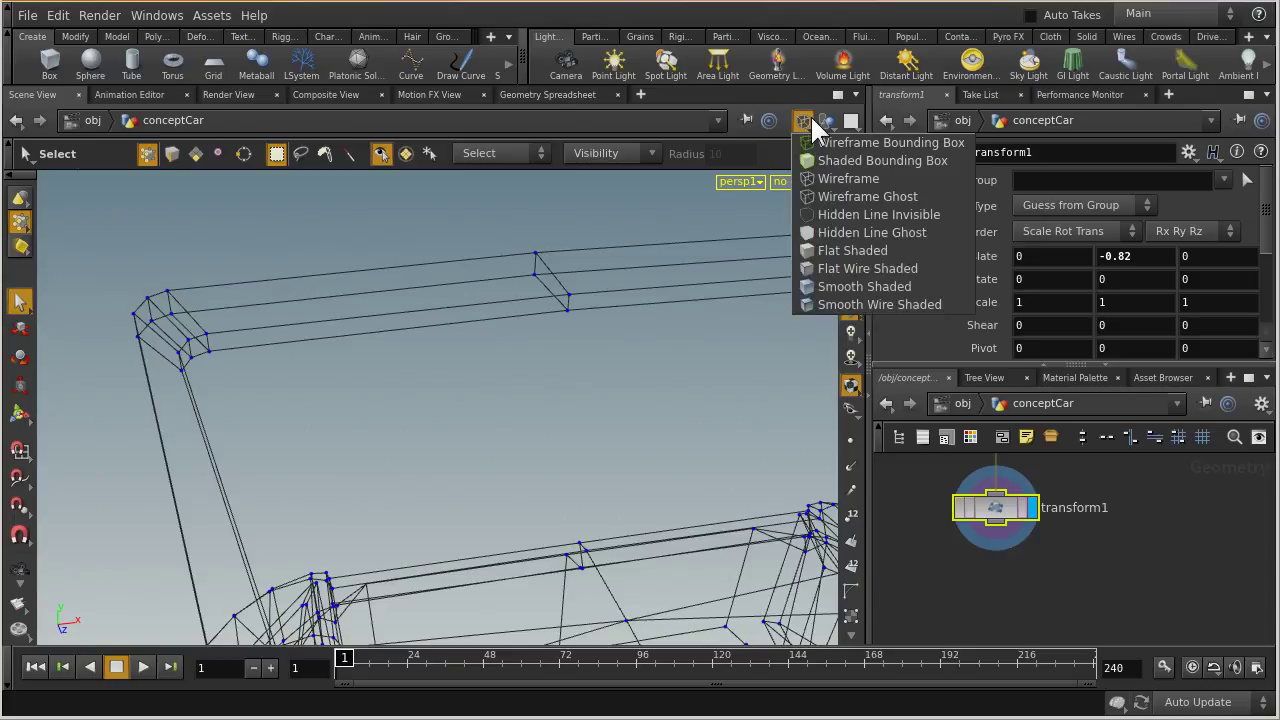
pyautogui.click(850, 287)
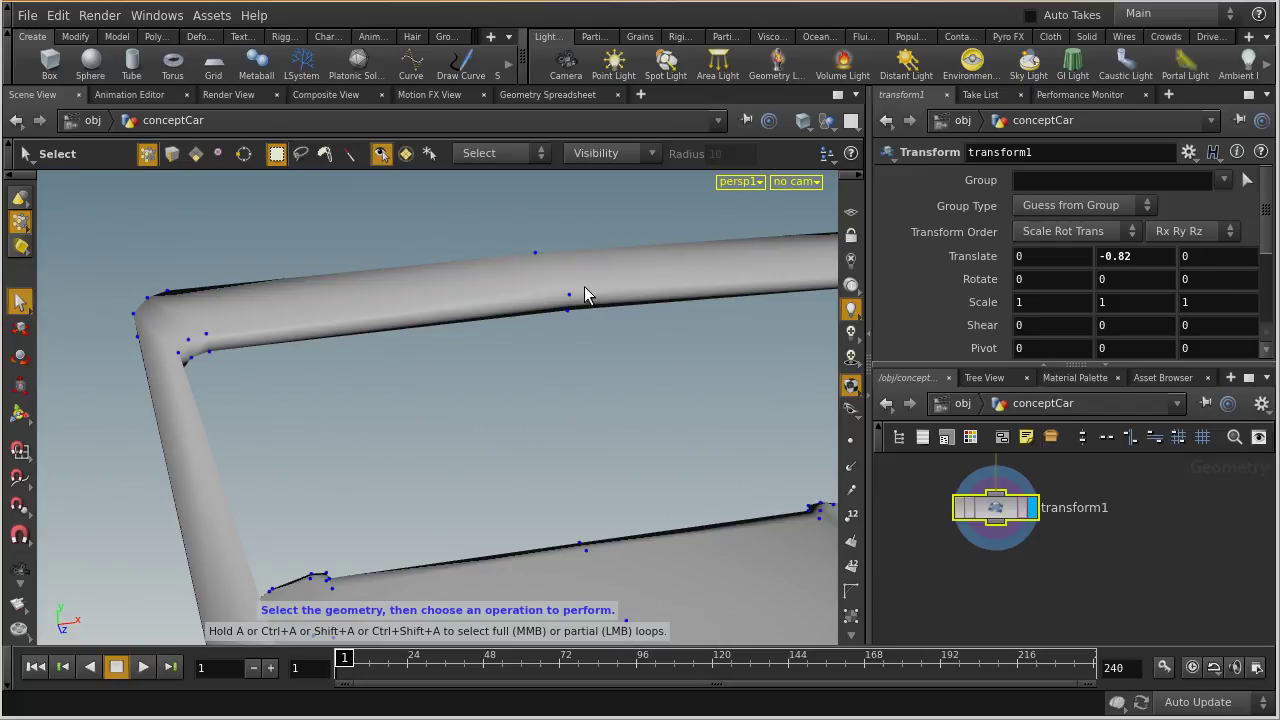
# Step: Try to select the crossbar's middle points on the shaded model and check the far side of the wing
pyautogui.moveTo(452, 220); pyautogui.dragTo(617, 375)
pyautogui.keyDown('alt'); pyautogui.moveTo(417, 420); pyautogui.dragTo(467, 364); pyautogui.keyUp('alt')
pyautogui.press('s')
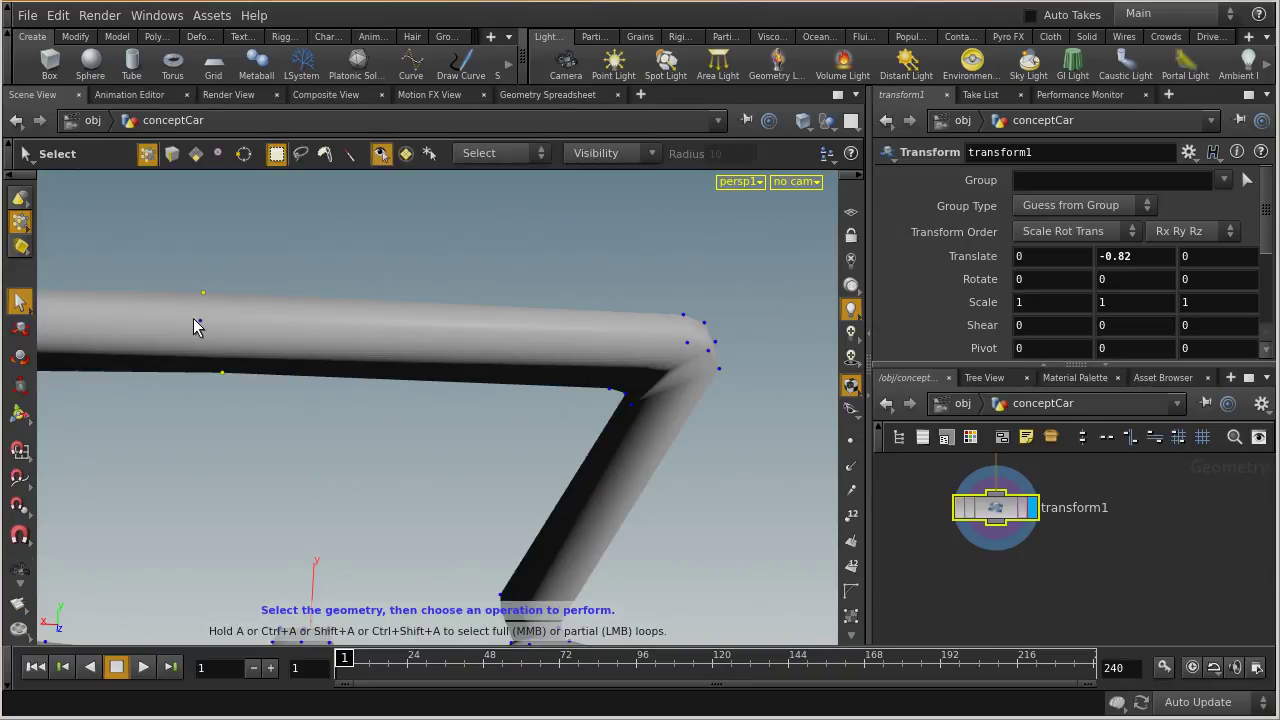
pyautogui.keyDown('alt'); pyautogui.moveTo(214, 328); pyautogui.dragTo(4, 385); pyautogui.keyUp('alt')
pyautogui.keyDown('alt'); pyautogui.moveTo(249, 451); pyautogui.dragTo(509, 355); pyautogui.keyUp('alt')
pyautogui.keyDown('alt'); pyautogui.moveTo(421, 391); pyautogui.dragTo(500, 357); pyautogui.keyUp('alt')
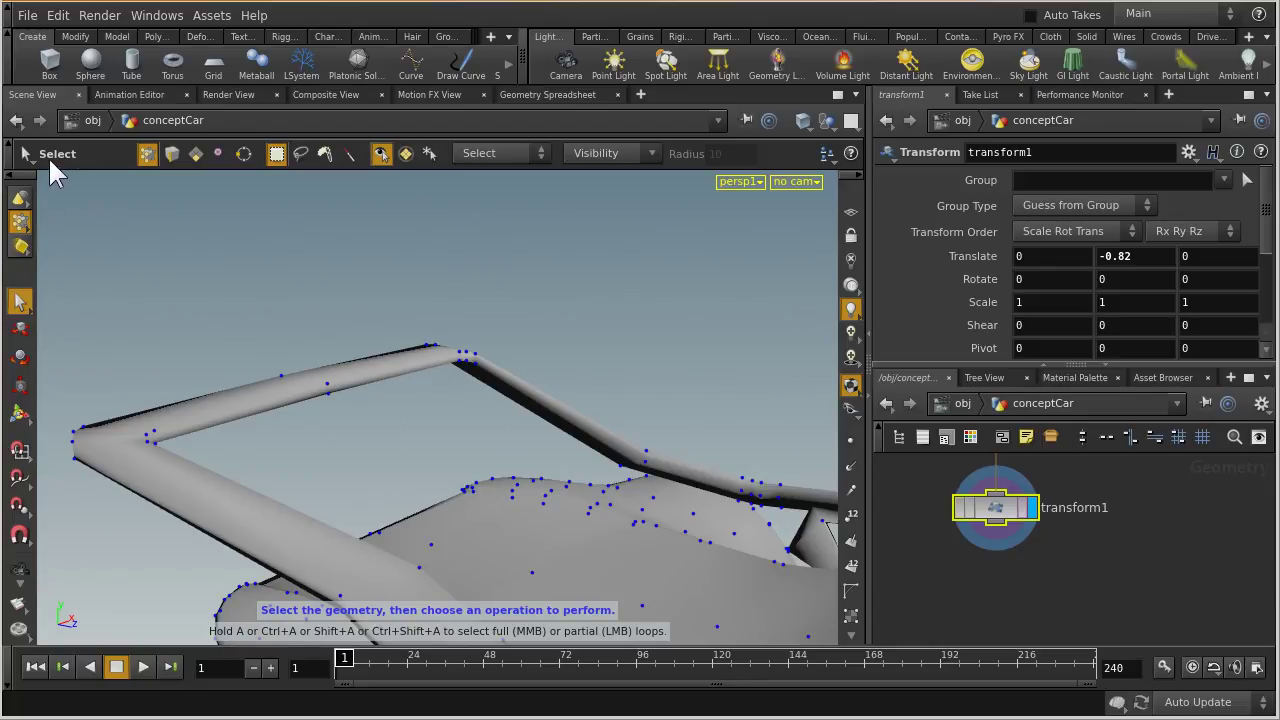
# Step: Turn off the Select Visible Geometry Only option
pyautogui.click(379, 158)
pyautogui.click(379, 155)
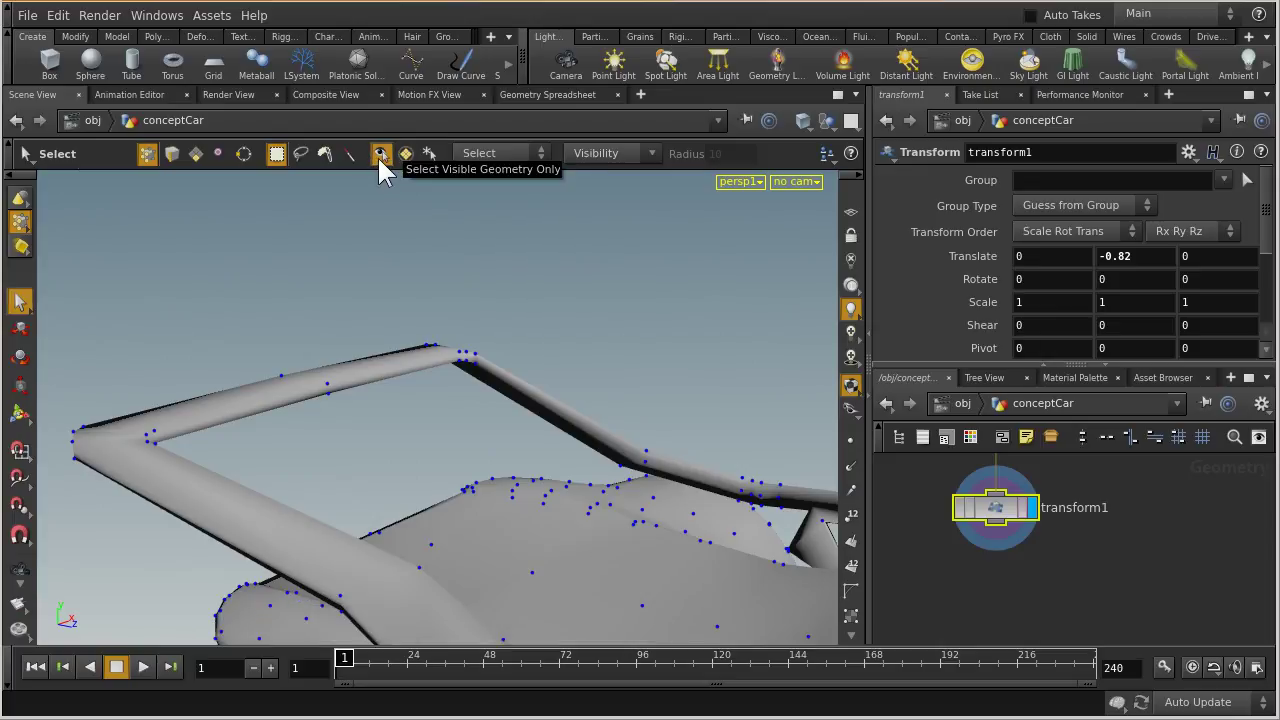
pyautogui.click(379, 158)
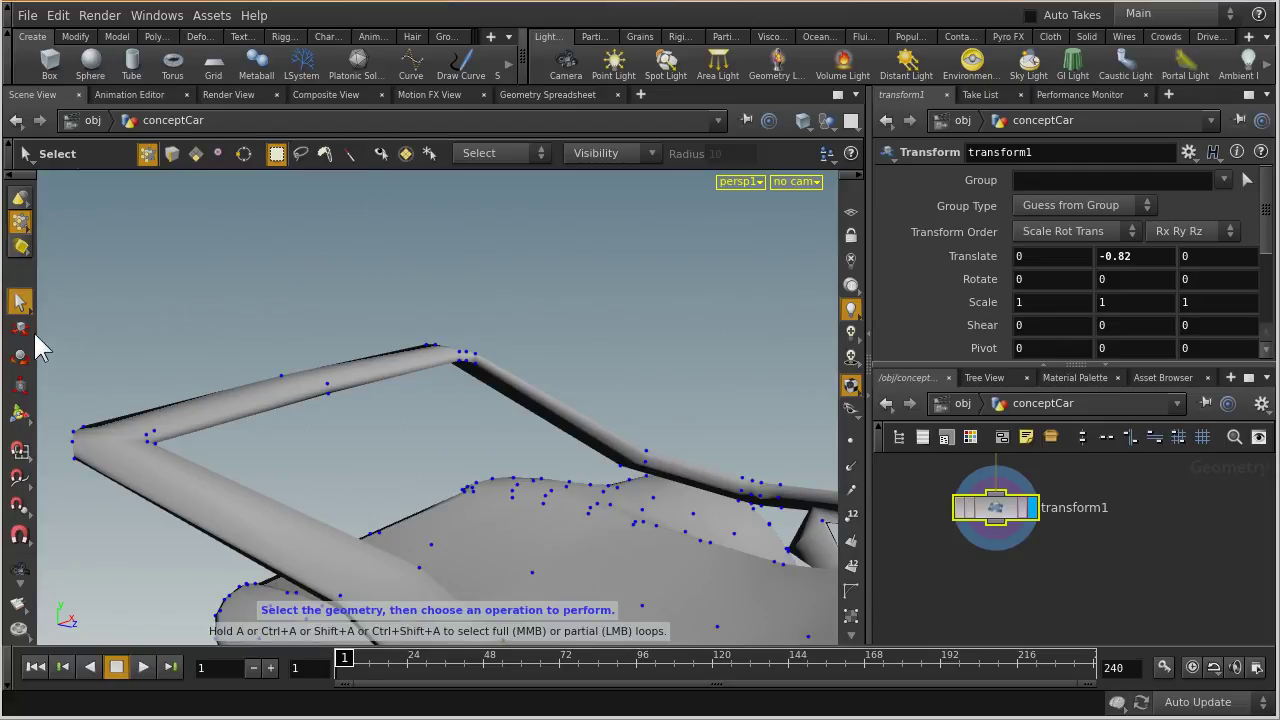
# Step: Box-select the points at one corner of the rear wing, check them from another angle and clear the selection
pyautogui.moveTo(42, 252); pyautogui.dragTo(207, 491)
pyautogui.press('Escape')
pyautogui.moveTo(114, 443); pyautogui.dragTo(370, 338)
pyautogui.press('s')
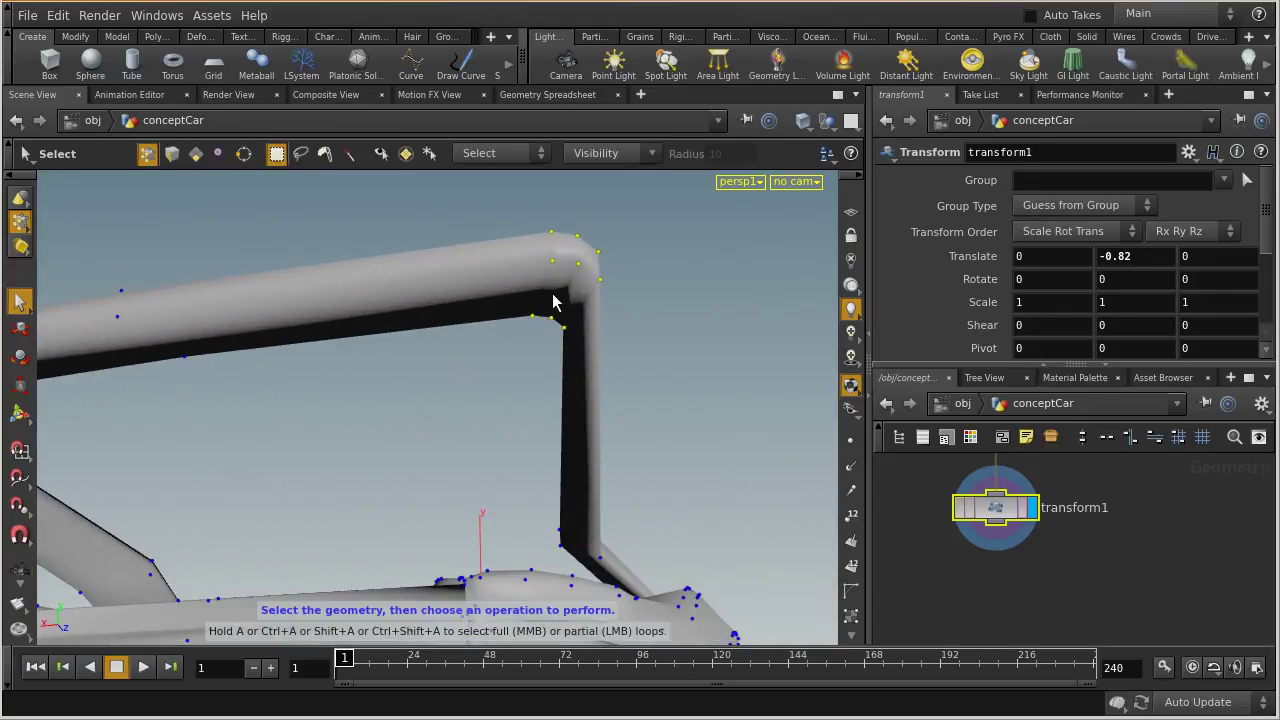
pyautogui.press('Escape')
pyautogui.moveTo(651, 263); pyautogui.dragTo(334, 274)
pyautogui.press('s')
# Step: Box-select all points along the rear wing's crossbar, including both corners, and check them from the side
pyautogui.press('Escape')
pyautogui.moveTo(551, 357); pyautogui.dragTo(320, 391)
pyautogui.press('s')
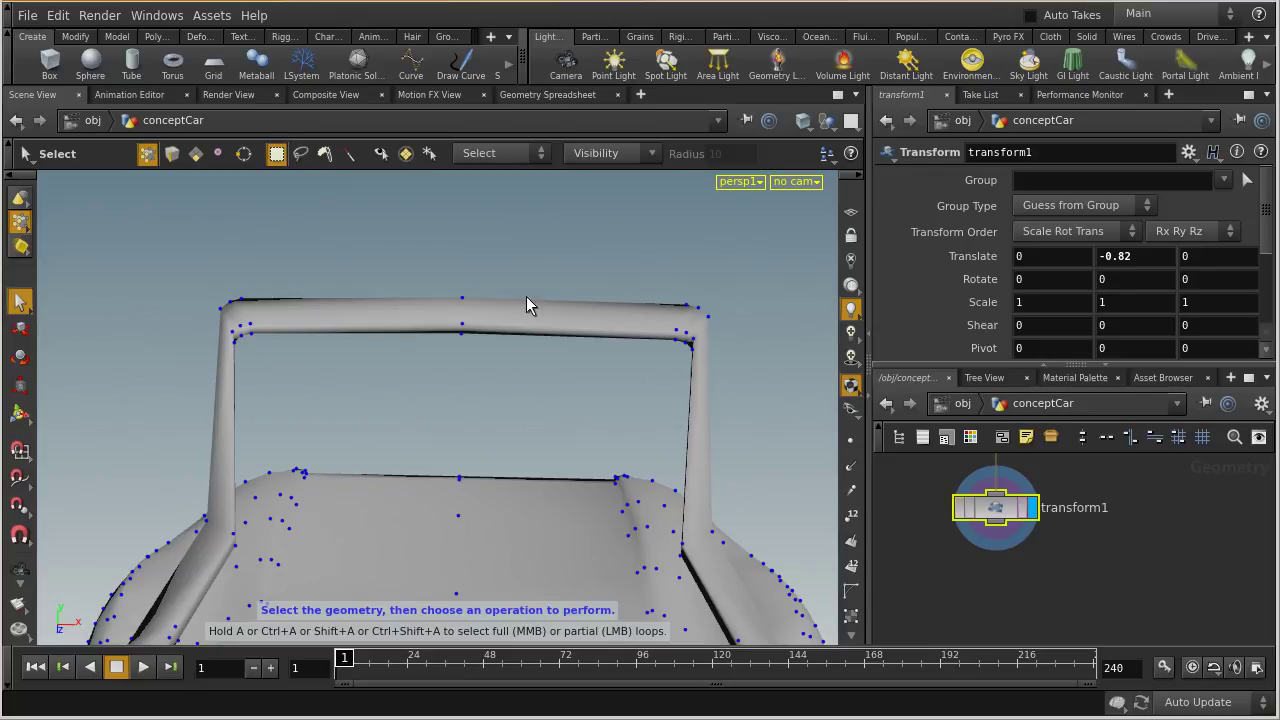
pyautogui.moveTo(134, 221); pyautogui.dragTo(775, 402)
pyautogui.press('f')
pyautogui.moveTo(706, 440); pyautogui.dragTo(433, 469)
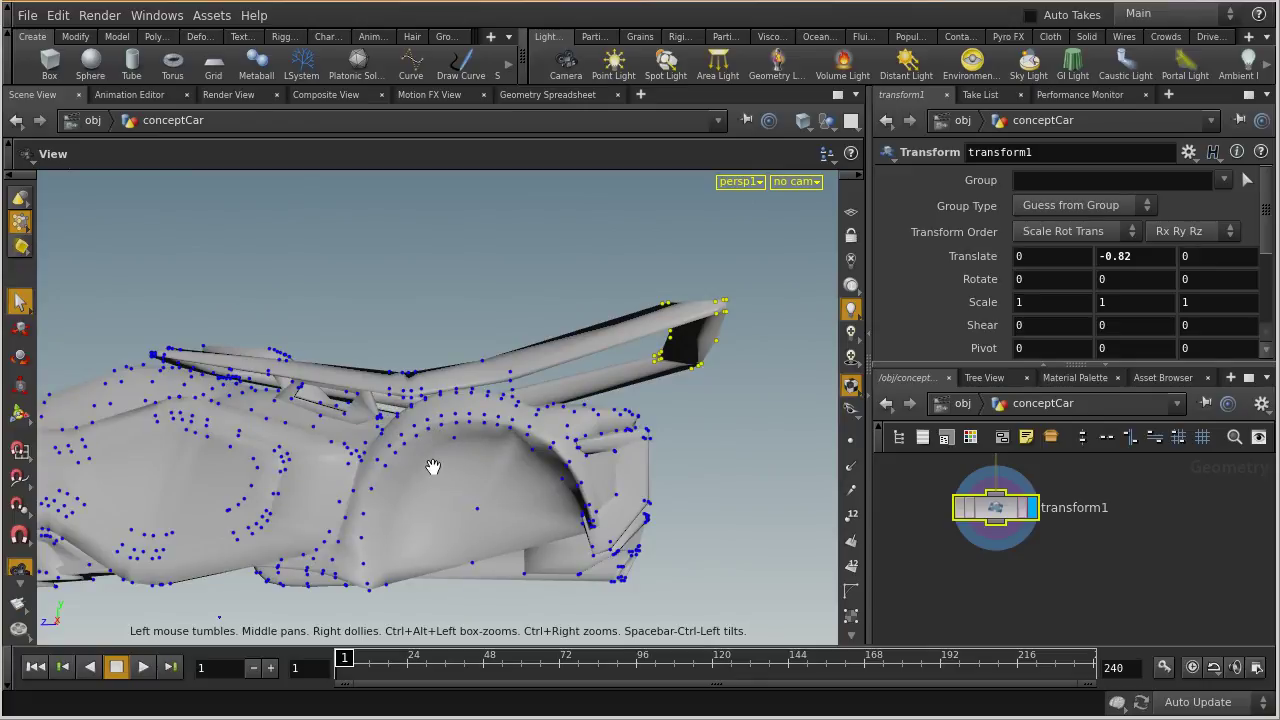
# Step: Switch to the Right viewport and move the selected crossbar points slightly, by about -0.06 in Y and 0.03 in Z
pyautogui.press('s')
pyautogui.click(751, 181)
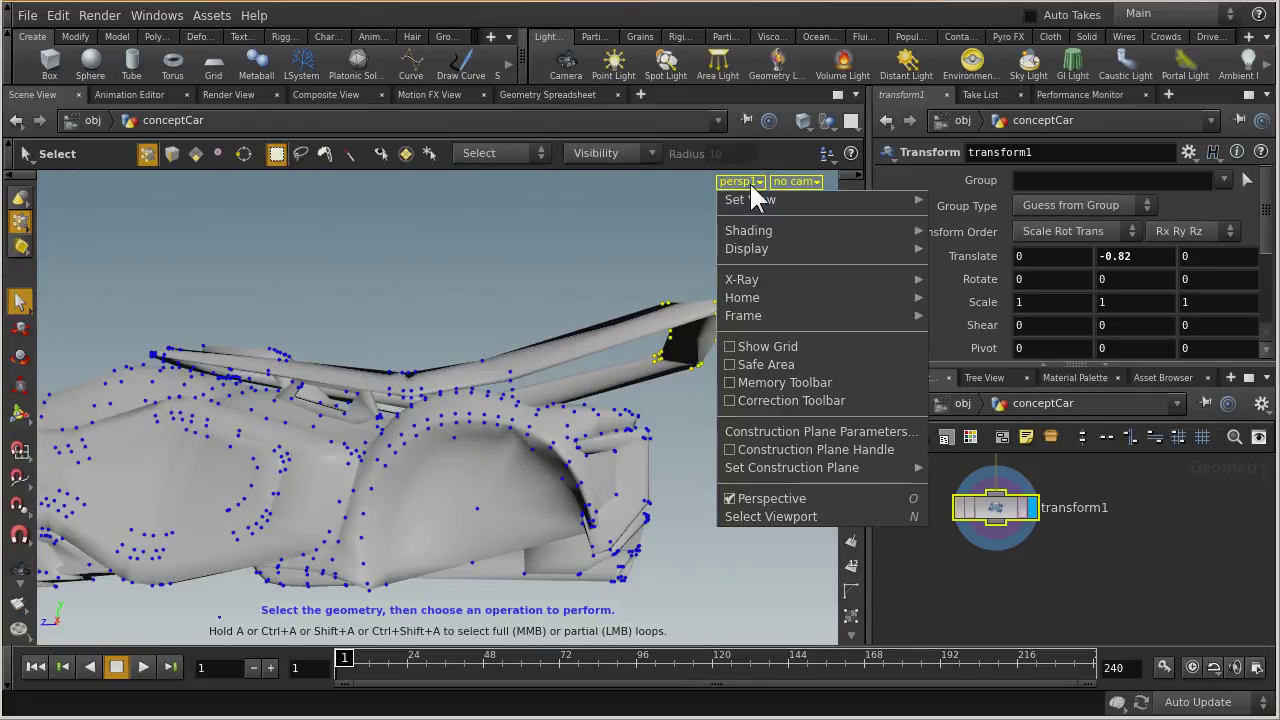
pyautogui.moveTo(749, 198)
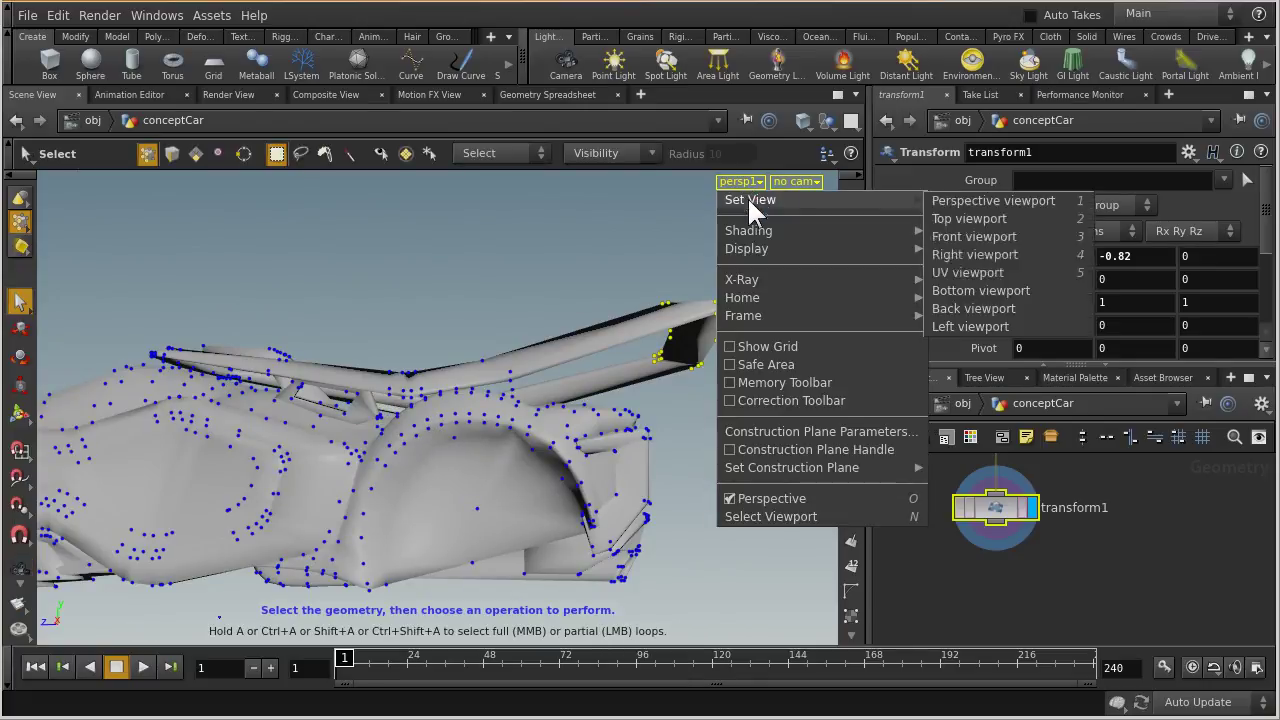
pyautogui.click(958, 254)
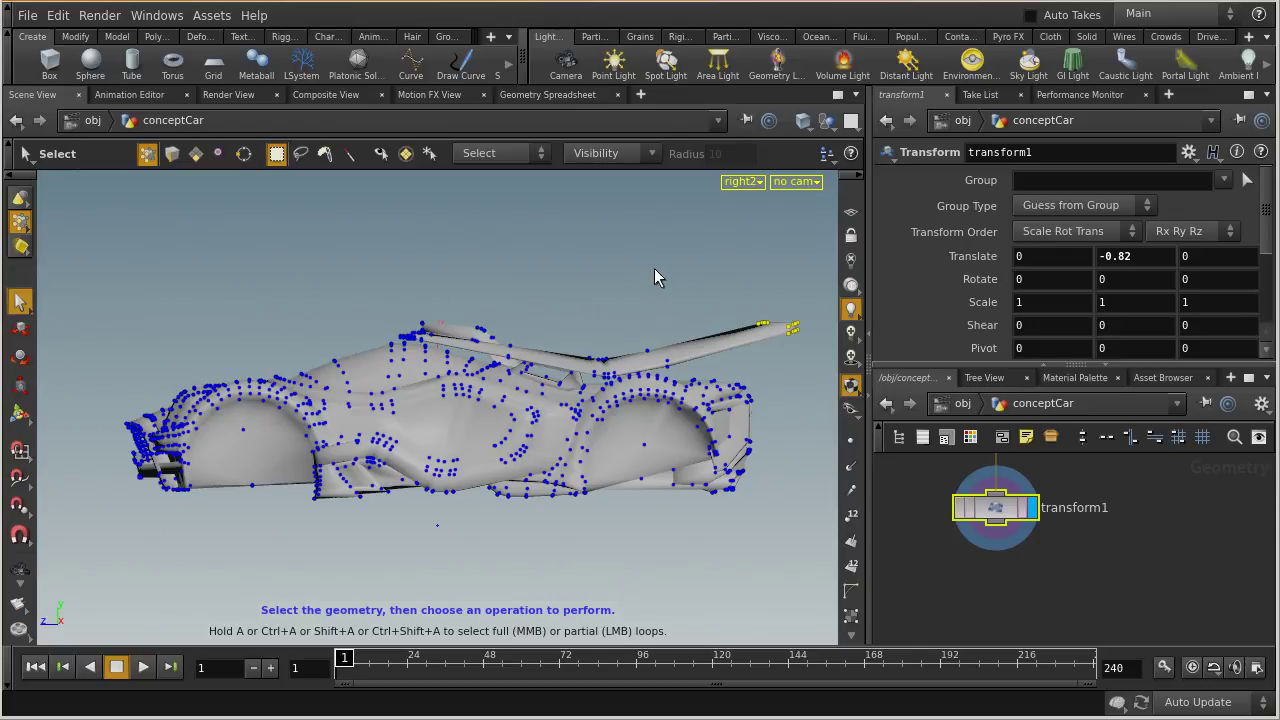
pyautogui.keyDown('shift'); pyautogui.click(760, 321); pyautogui.keyUp('shift')
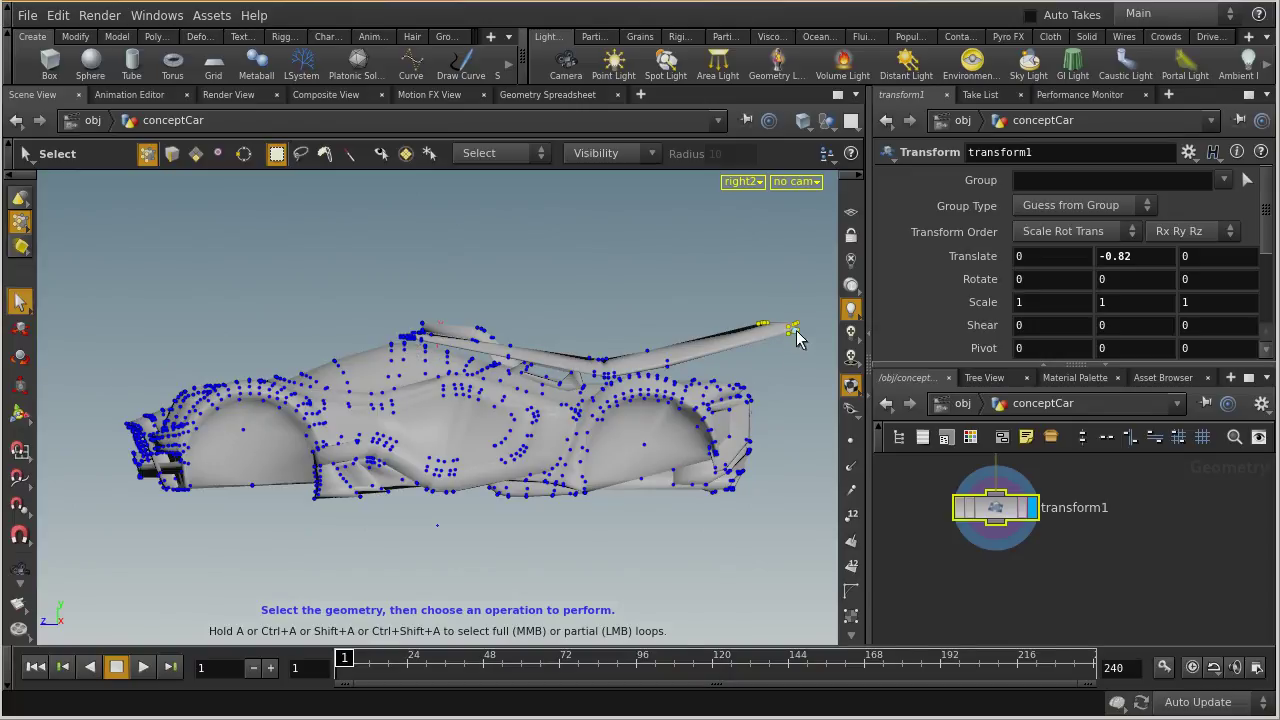
pyautogui.click(22, 340)
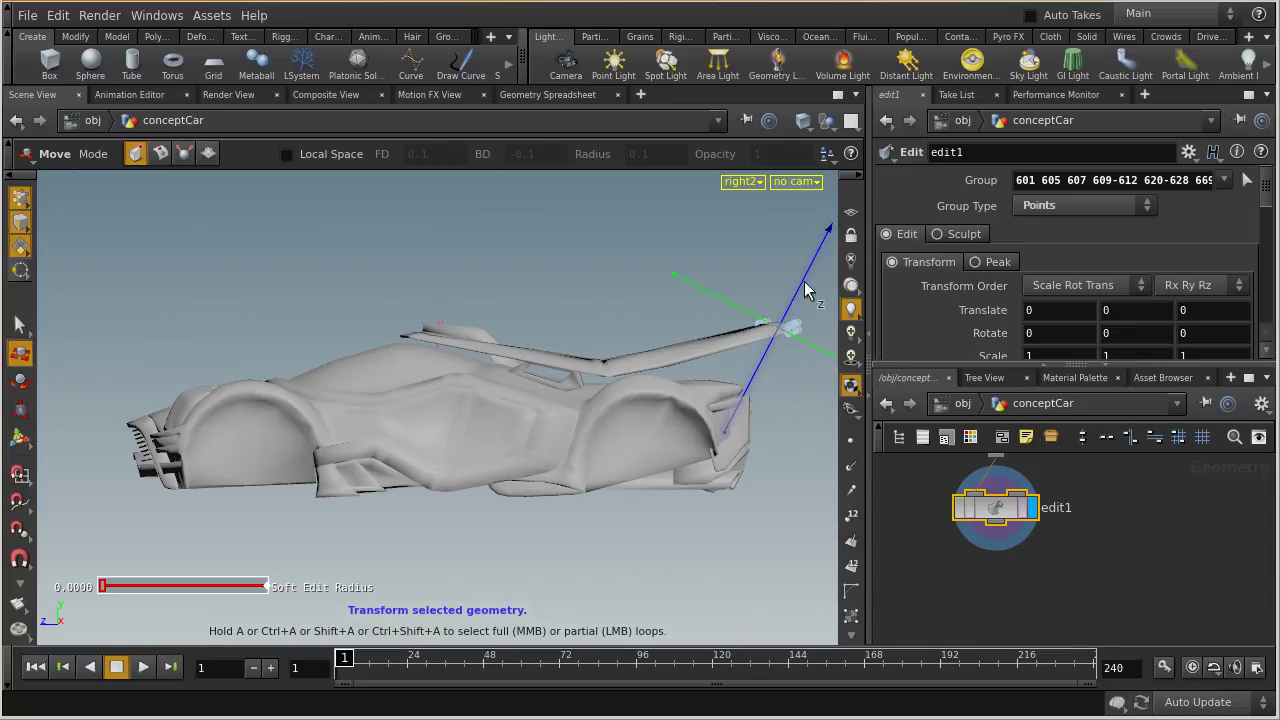
pyautogui.moveTo(816, 256); pyautogui.dragTo(711, 217)
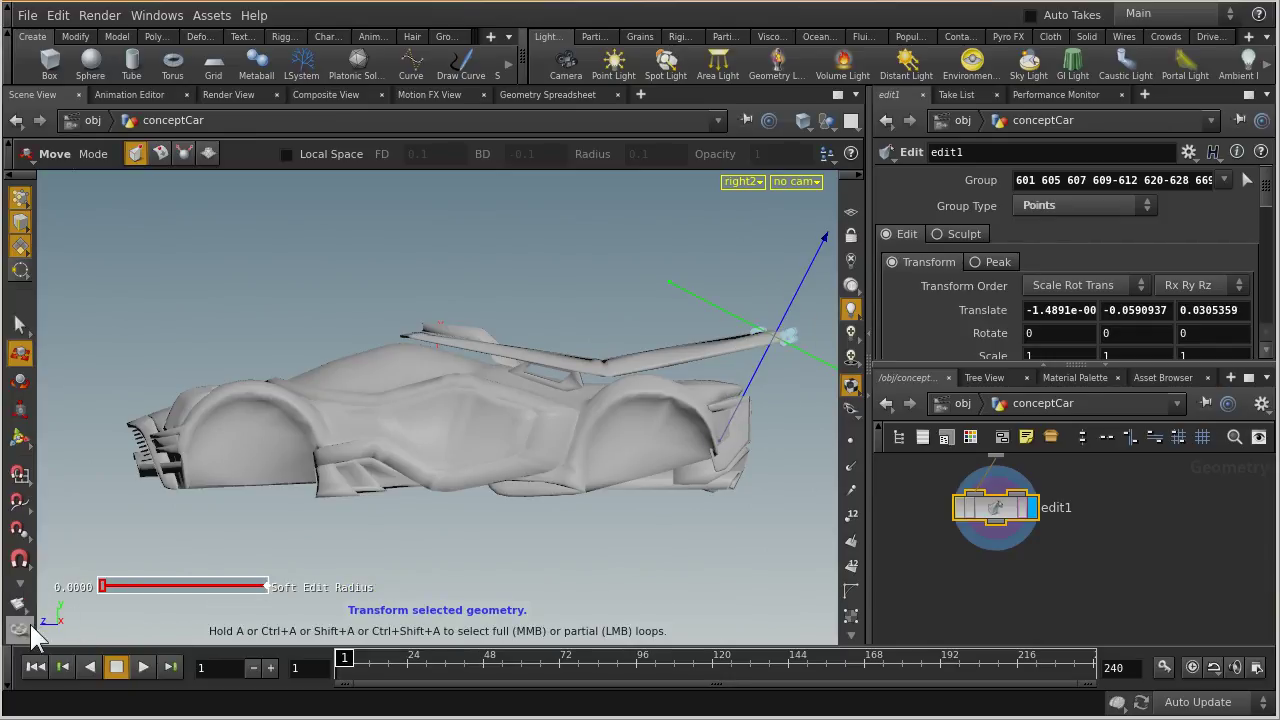
# Step: Align the move handle to World and shift the crossbar points forward to a Z translation of about 0.34
pyautogui.rightClick(777, 343)
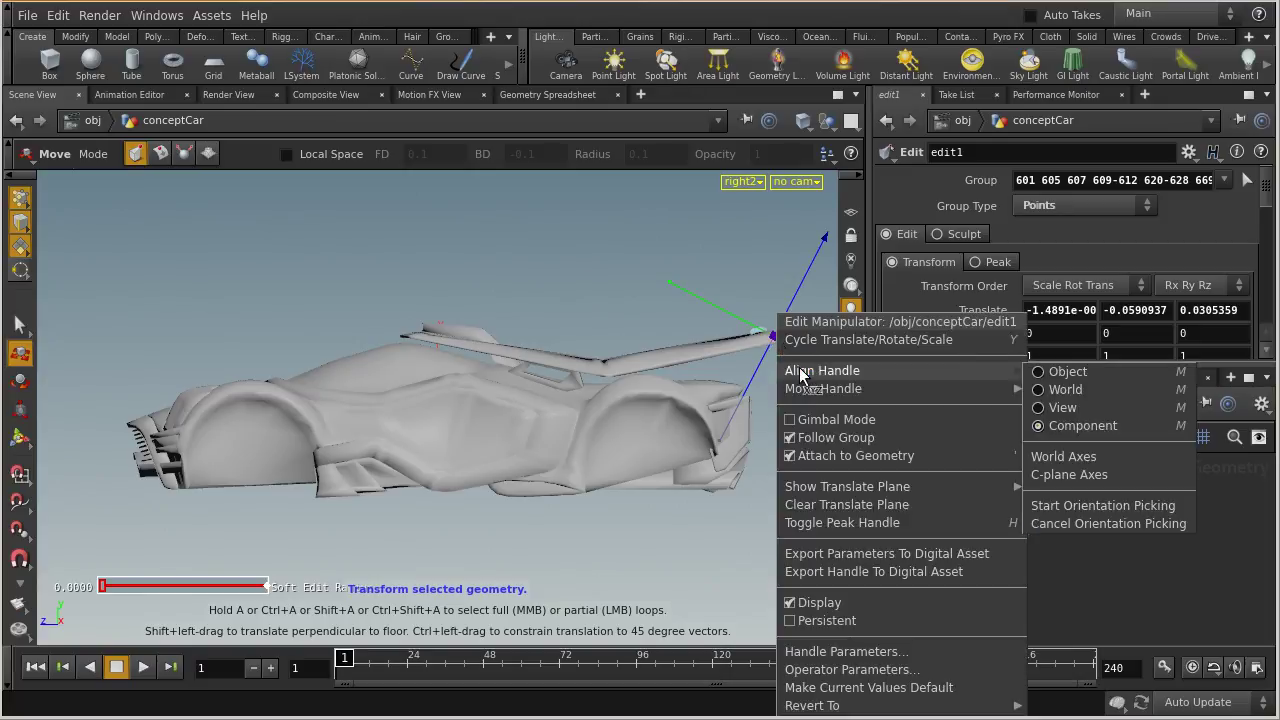
pyautogui.moveTo(962, 368)
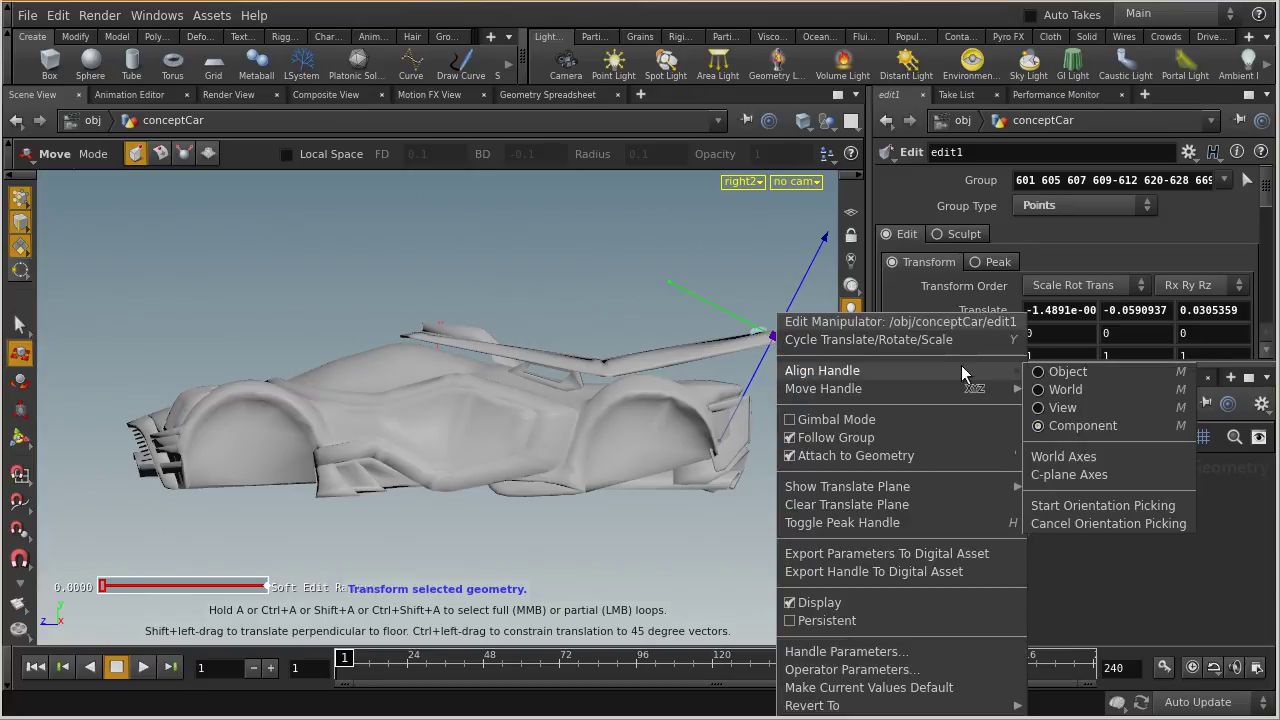
pyautogui.click(1046, 390)
pyautogui.moveTo(688, 338); pyautogui.dragTo(638, 340)
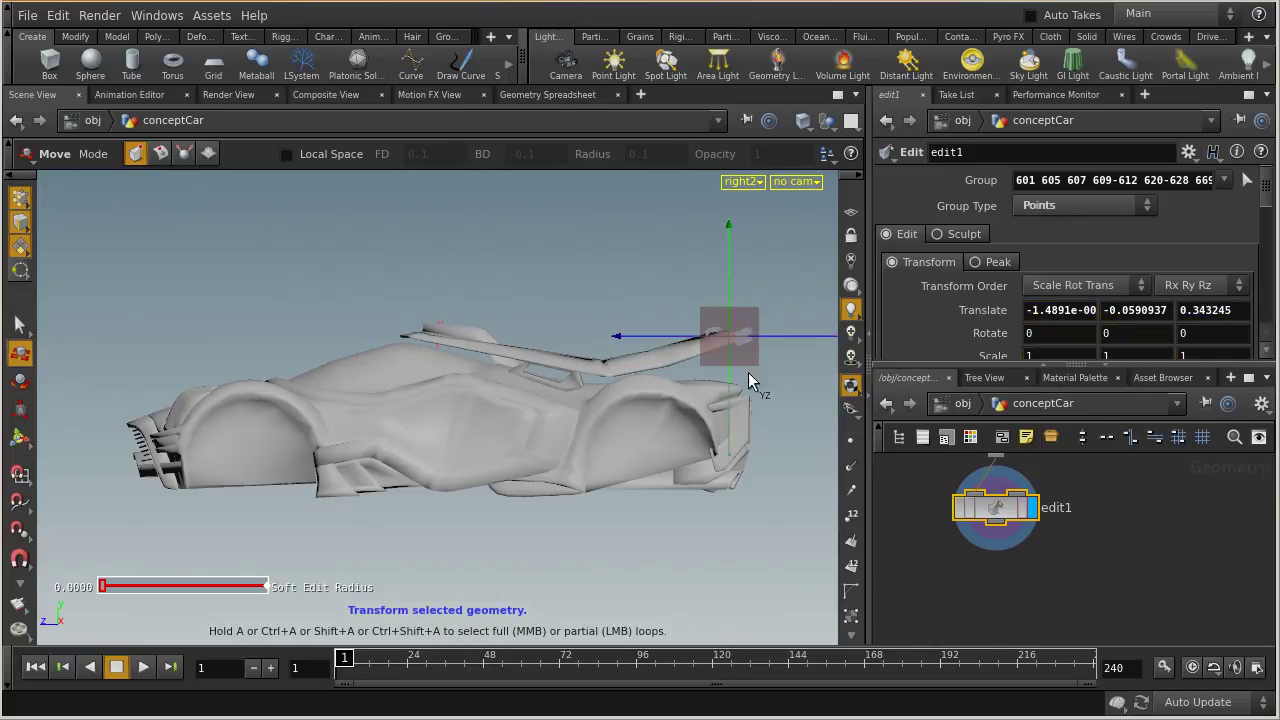
# Step: Return to point selection and set the viewport shading to Smooth Wire Shaded
pyautogui.press('s')
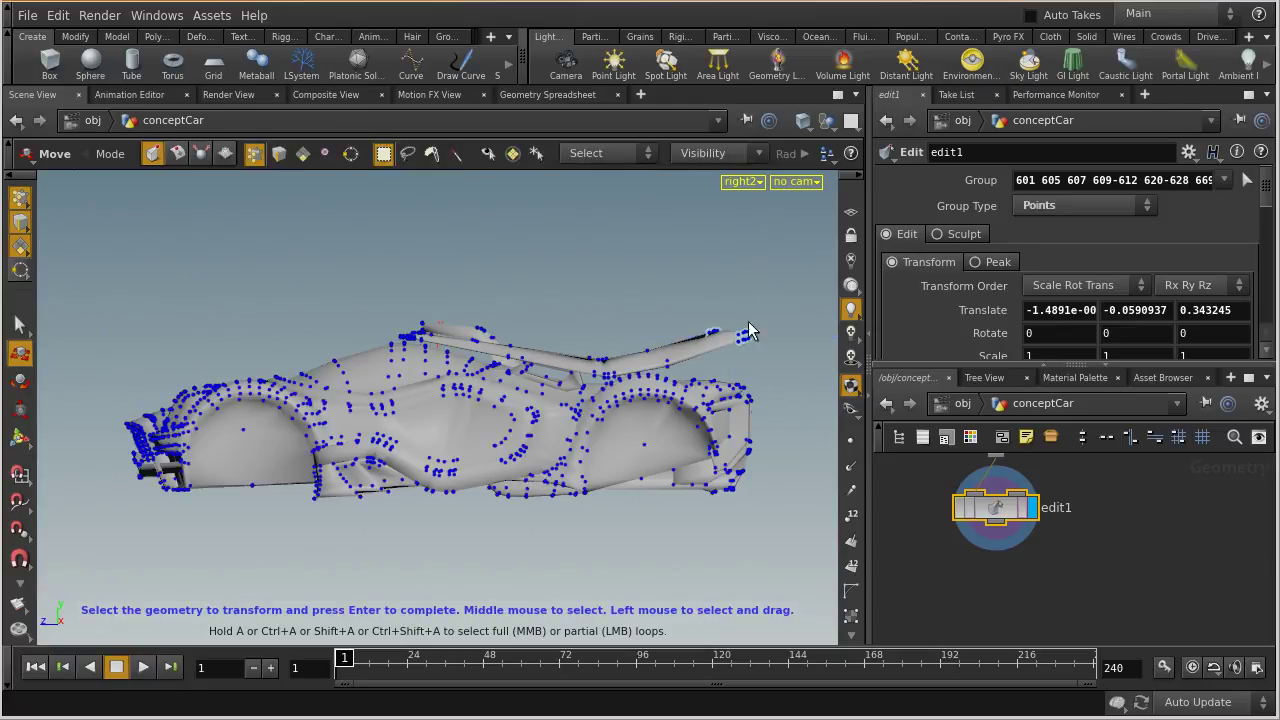
pyautogui.click(21, 330)
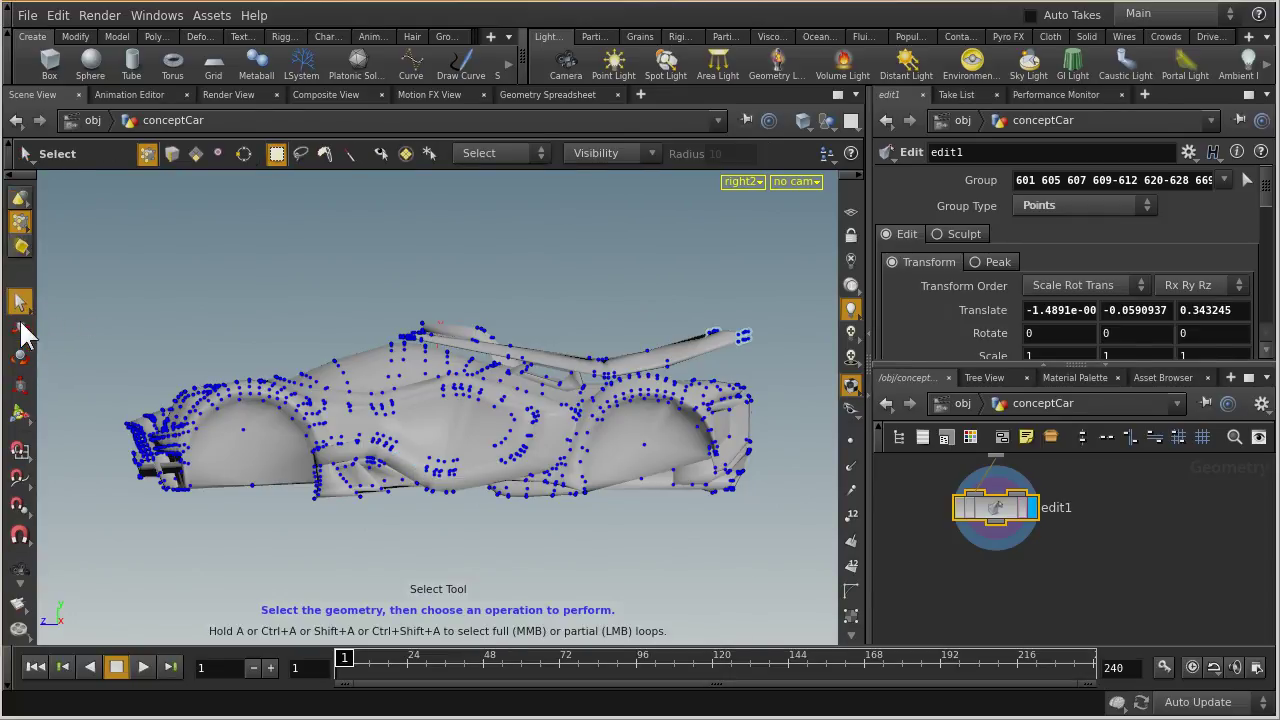
pyautogui.click(805, 124)
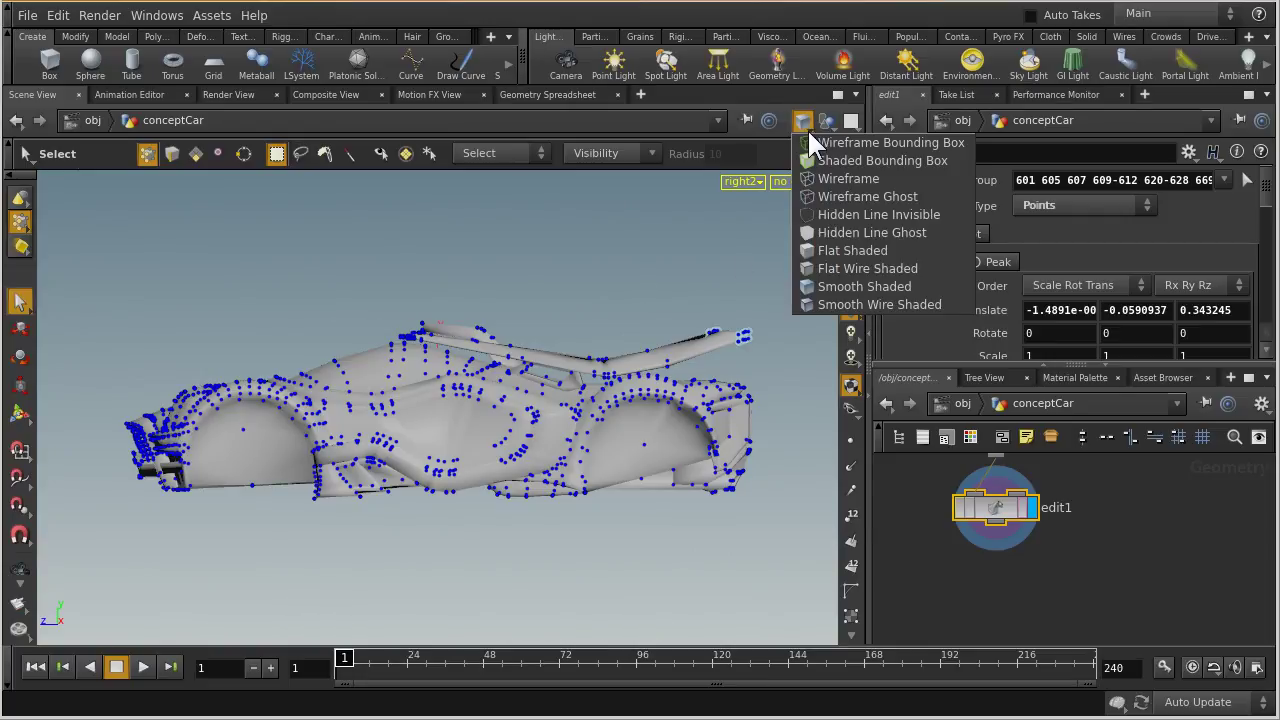
pyautogui.click(837, 305)
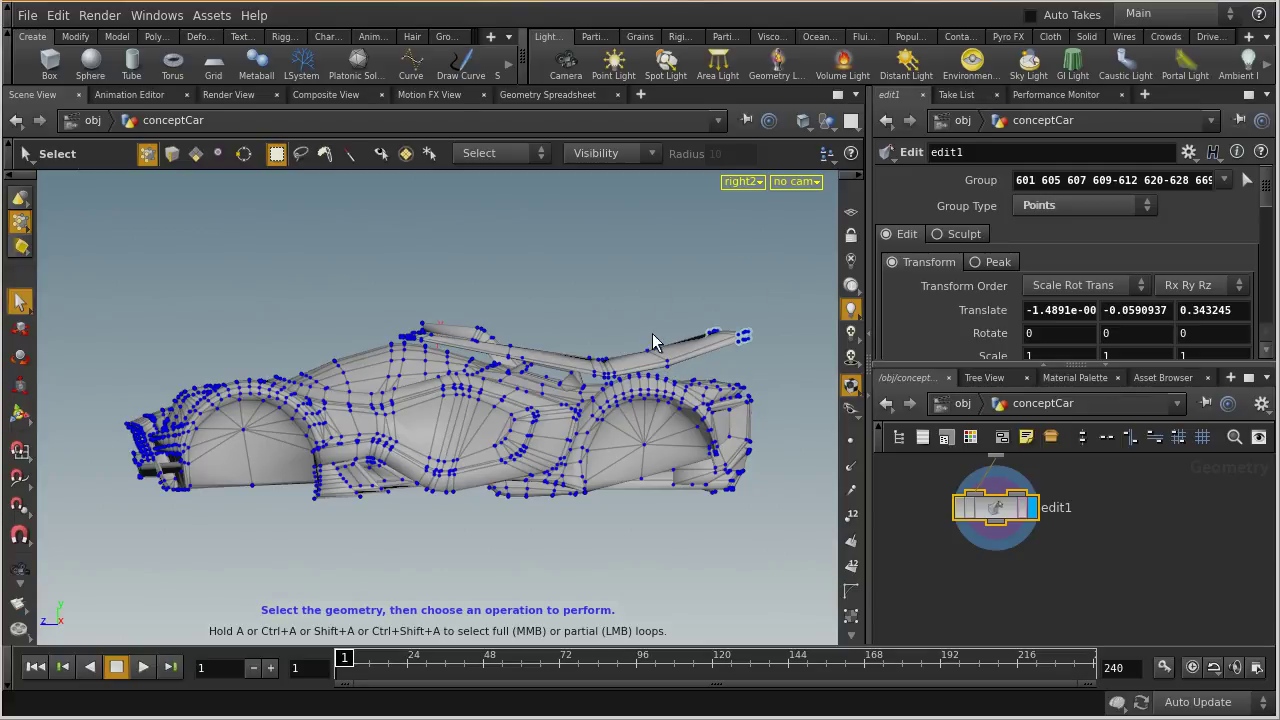
# Step: Switch back to the perspective viewport and examine the moved crossbar from the side and from above
pyautogui.press('Escape')
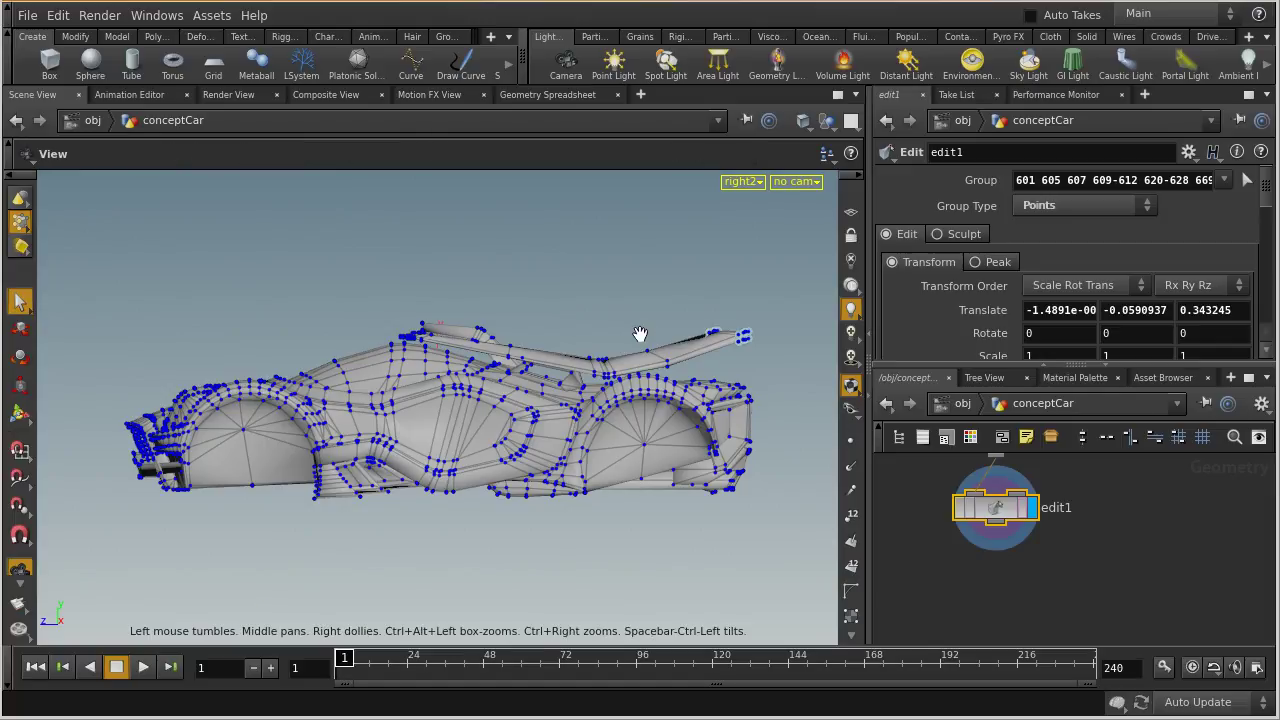
pyautogui.hotkey('space', '1')
pyautogui.moveTo(360, 380); pyautogui.dragTo(460, 321)
pyautogui.moveTo(461, 321); pyautogui.dragTo(409, 511, button='middle')
pyautogui.moveTo(409, 511); pyautogui.dragTo(271, 420)
pyautogui.moveTo(271, 420); pyautogui.dragTo(729, 454, button='right')
pyautogui.moveTo(321, 440); pyautogui.dragTo(503, 392, button='middle')
pyautogui.moveTo(503, 392); pyautogui.dragTo(415, 378)
pyautogui.moveTo(306, 376)
pyautogui.mouseDown()
pyautogui.moveTo(586, 443)
pyautogui.moveTo(263, 403)
pyautogui.moveTo(299, 375)
pyautogui.mouseUp()
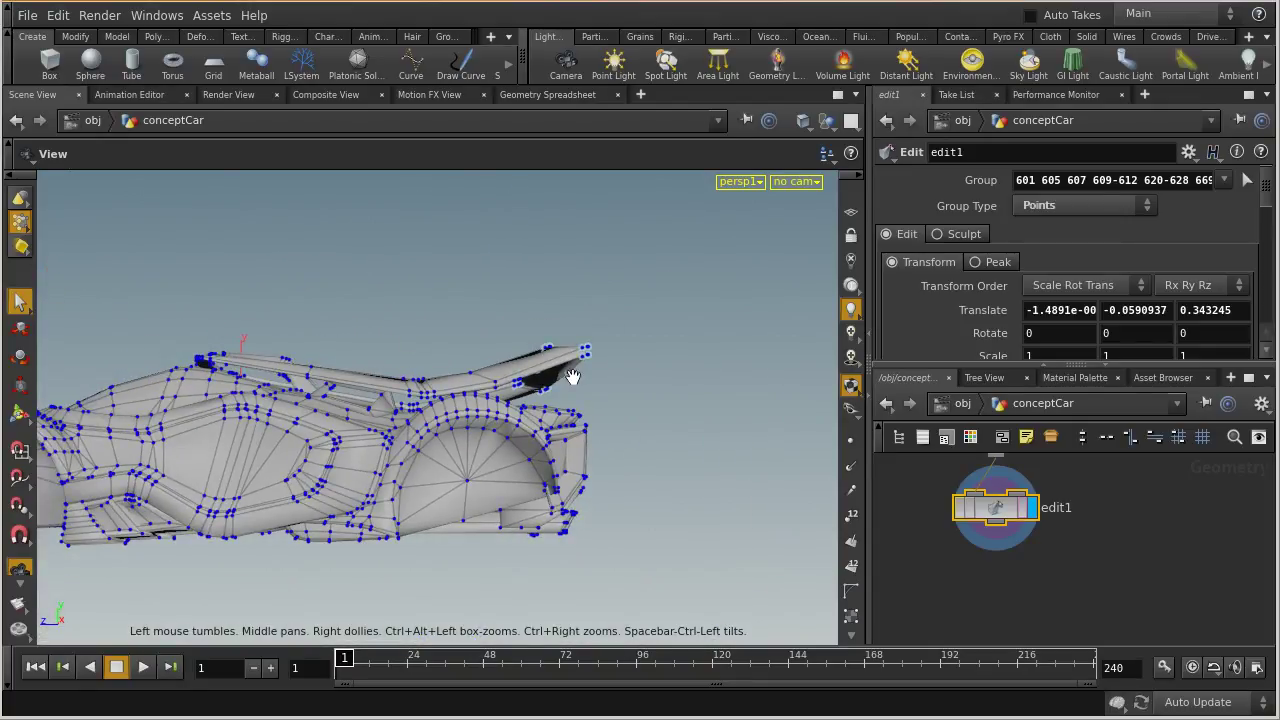
pyautogui.moveTo(435, 353); pyautogui.dragTo(372, 338)
pyautogui.moveTo(498, 303); pyautogui.dragTo(475, 276)
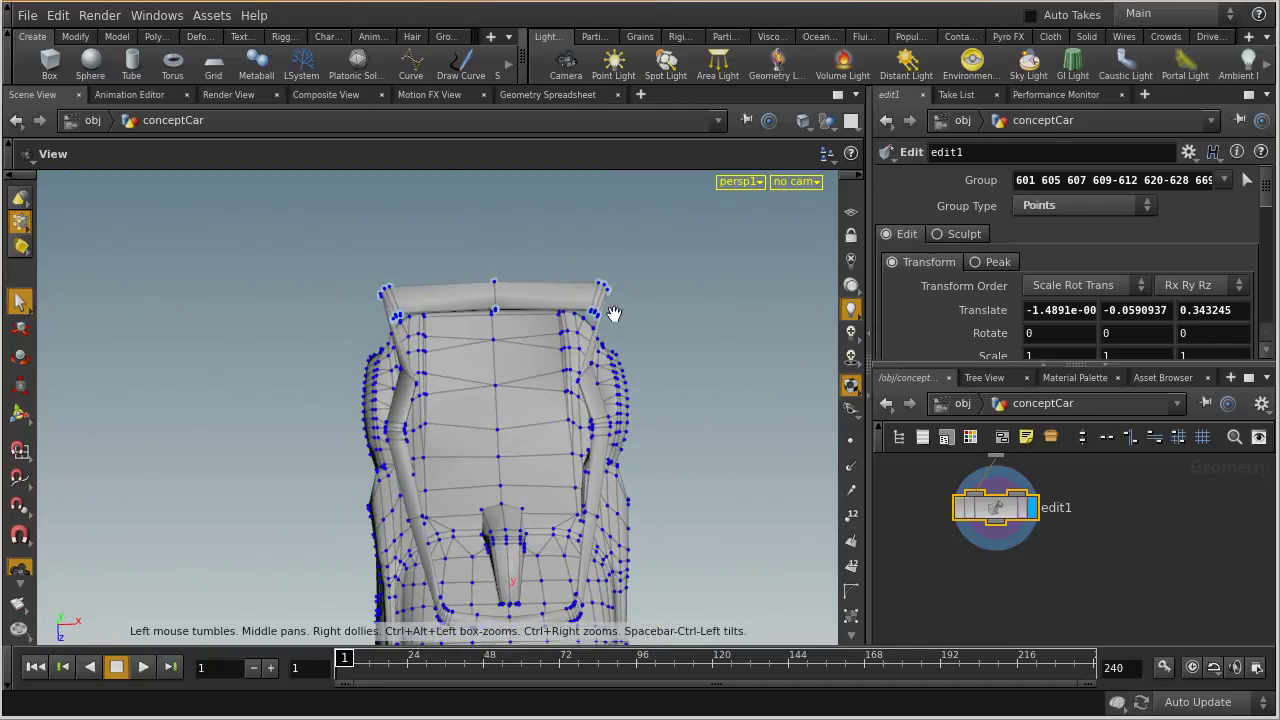
# Step: Try the Scale tool on the crossbar, then reselect all of the crossbar's points in the perspective view
pyautogui.press('s')
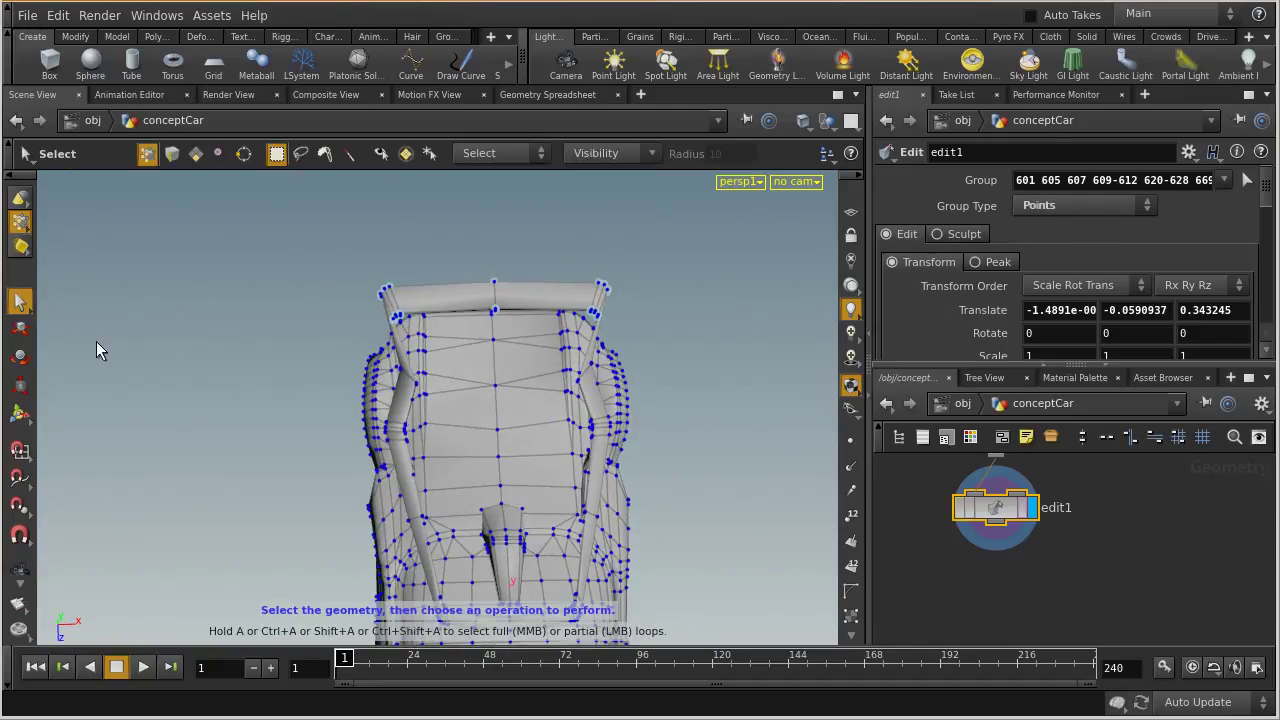
pyautogui.click(22, 384)
pyautogui.moveTo(258, 287); pyautogui.dragTo(417, 290)
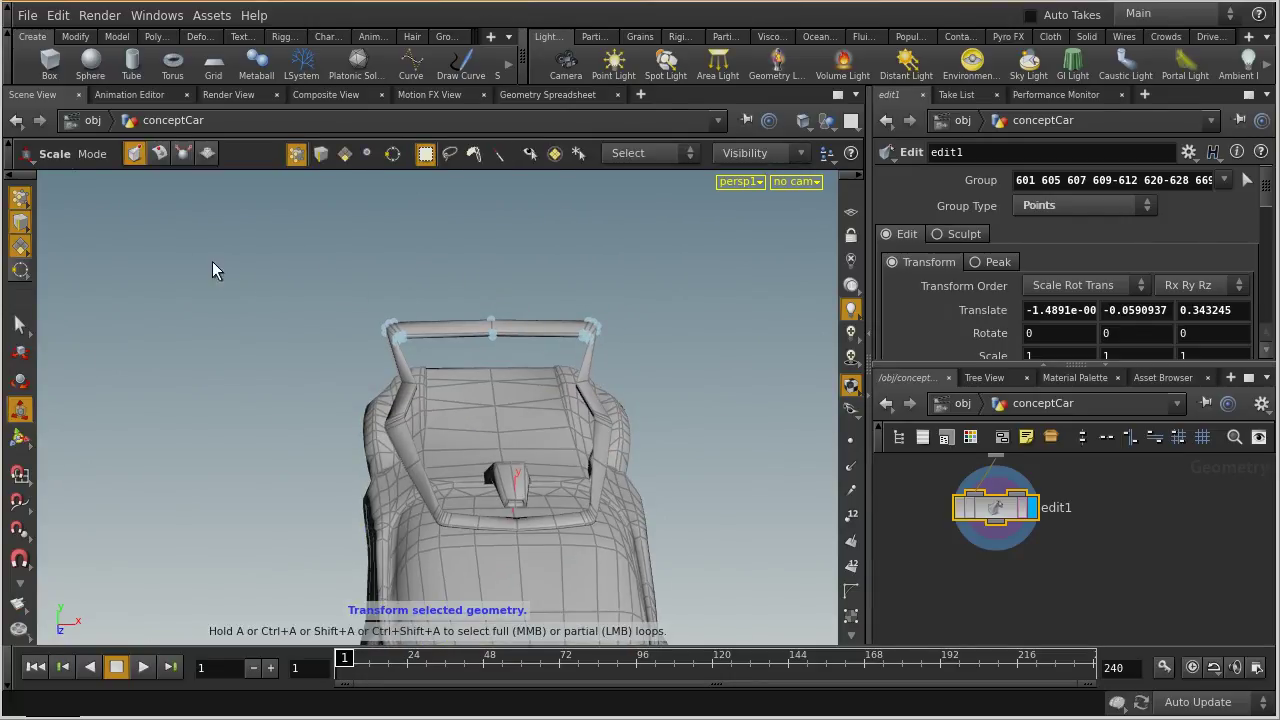
pyautogui.click(19, 323)
pyautogui.moveTo(338, 246); pyautogui.dragTo(503, 403)
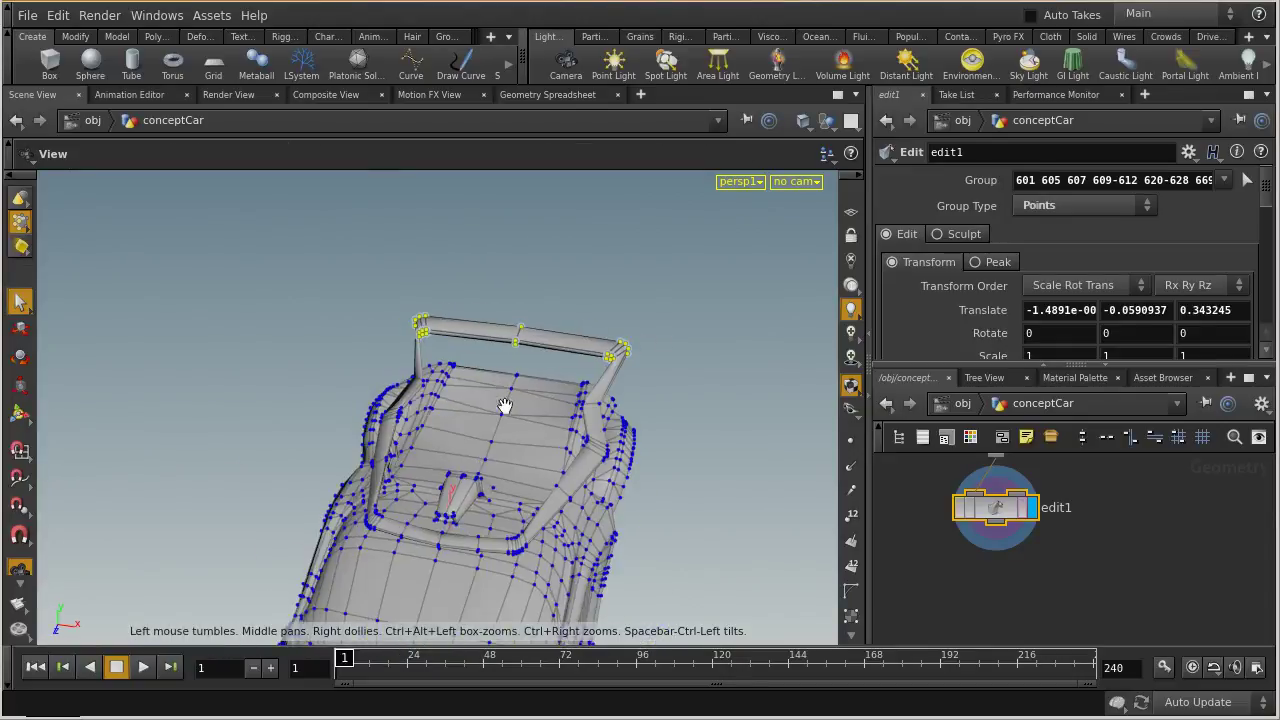
# Step: Scale the crossbar points along X to about 0.52 to narrow the rear wing, and check the car from the side
pyautogui.click(20, 402)
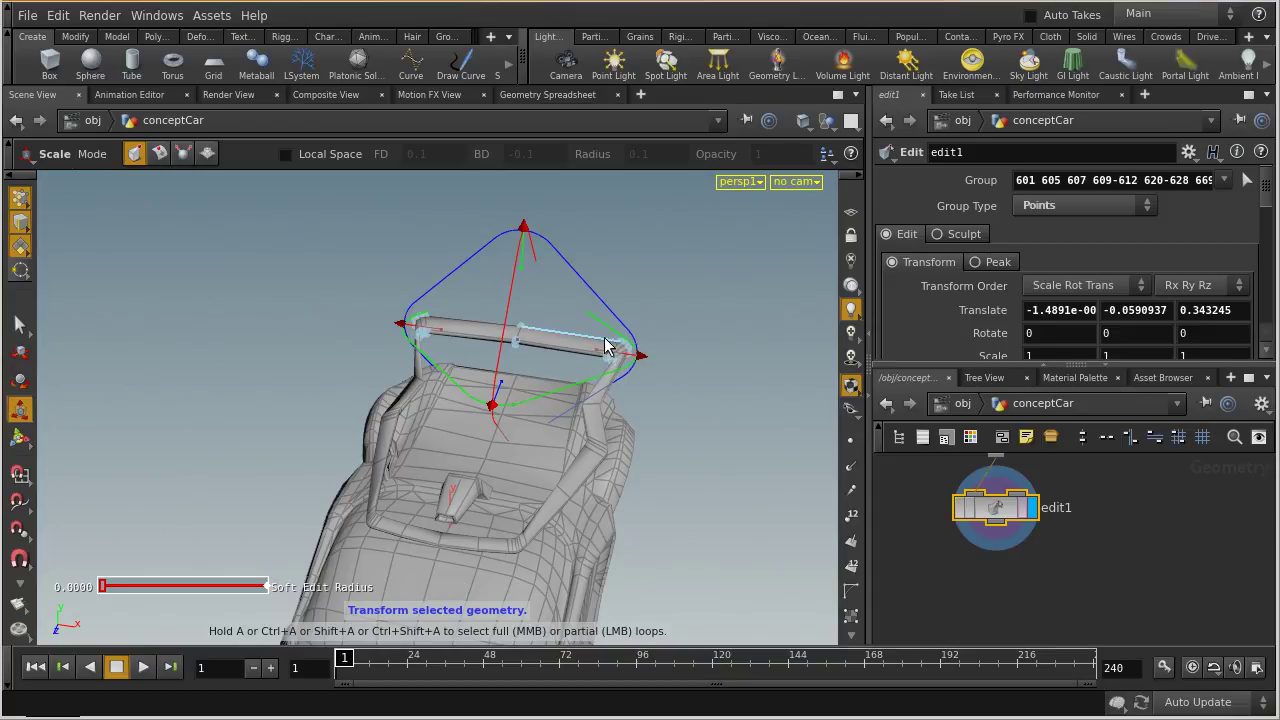
pyautogui.moveTo(605, 358); pyautogui.dragTo(556, 357)
pyautogui.press('Escape')
pyautogui.moveTo(611, 443); pyautogui.dragTo(430, 423)
pyautogui.press('e')
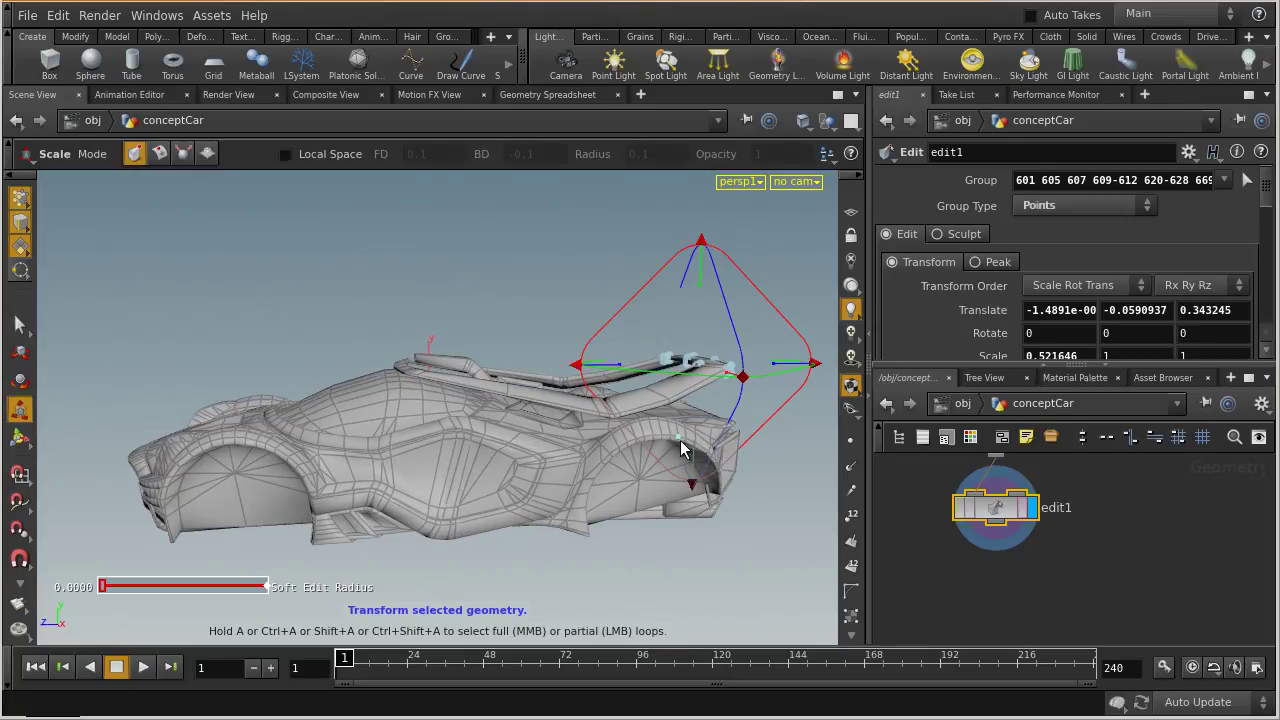